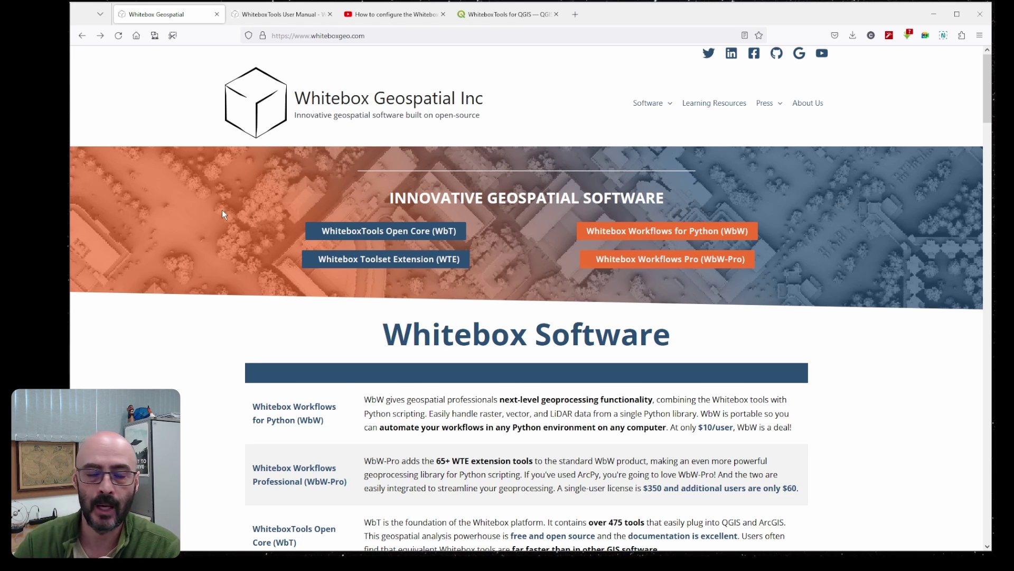
# Review the four Whitebox products, their descriptions and their pricing in the home page's Whitebox Software table
pyautogui.scroll(-3, 222, 214)
pyautogui.scroll(-1, 305, 204)
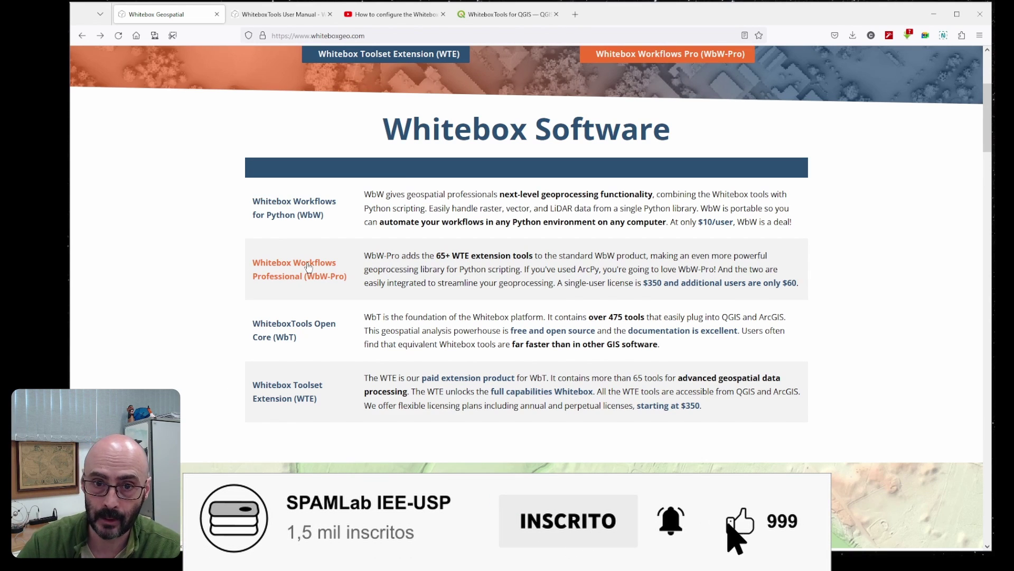
pyautogui.scroll(-1, 309, 267)
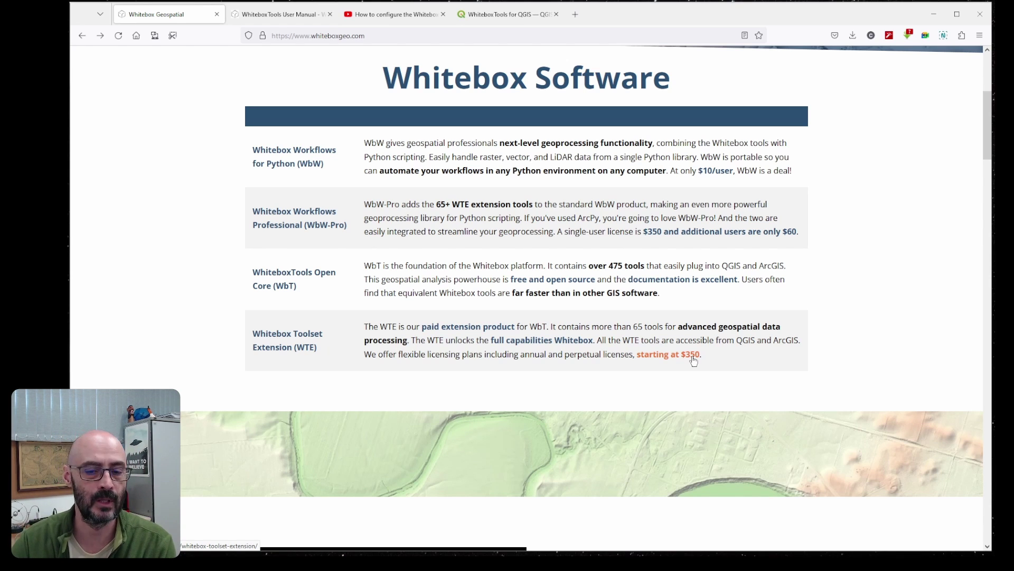
pyautogui.scroll(5, 434, 326)
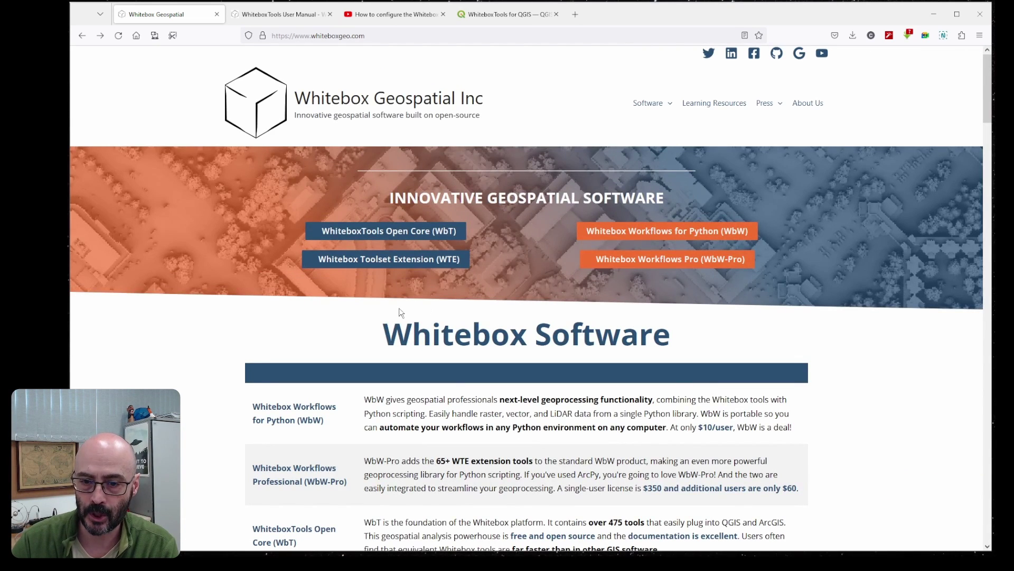
# Open the WhiteboxTools Open Core page and review its feature list, application areas and sample outputs
pyautogui.scroll(-2, 400, 309)
pyautogui.click(325, 431)
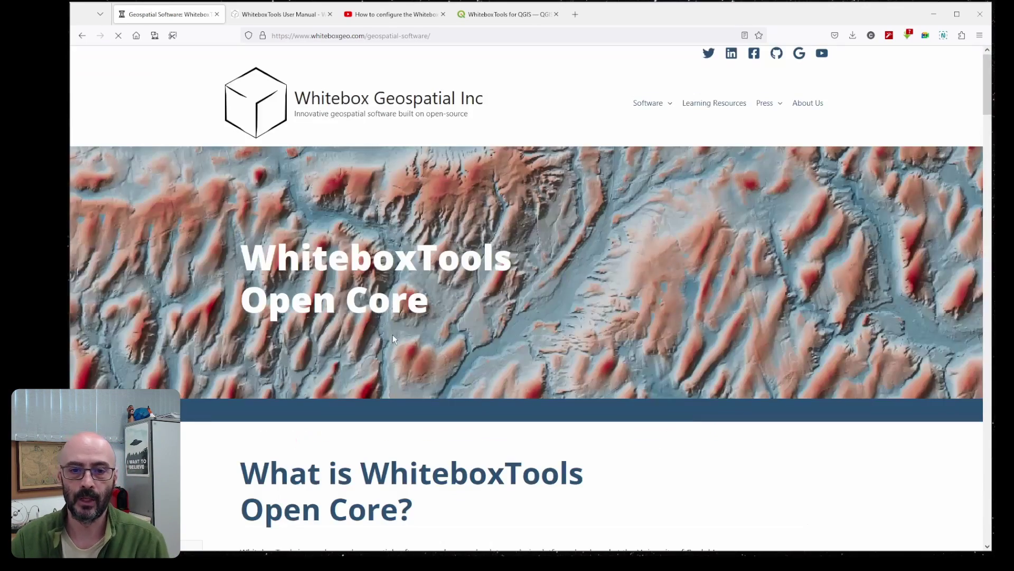
pyautogui.scroll(-2, 515, 188)
pyautogui.scroll(-2, 397, 274)
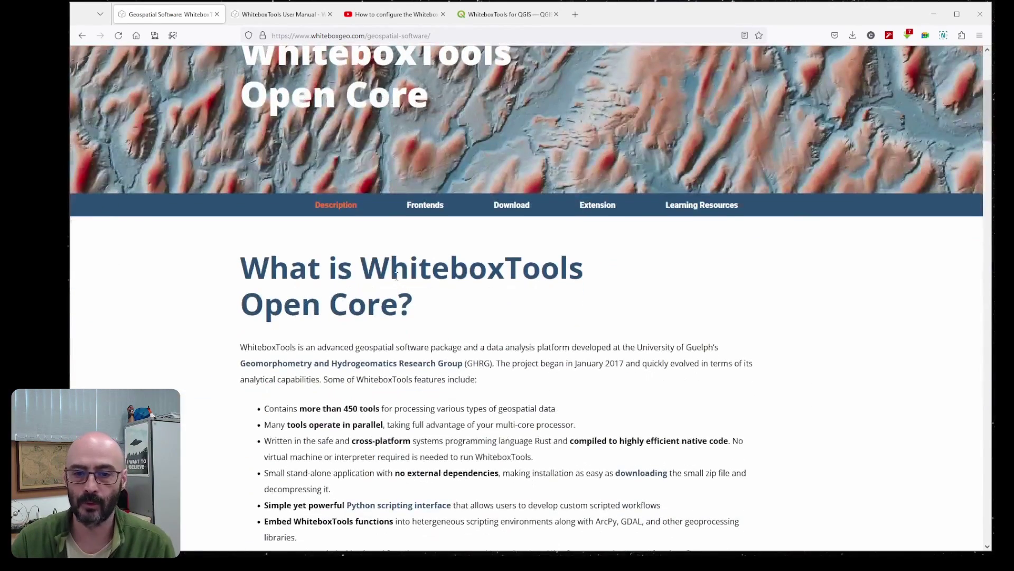
pyautogui.scroll(-1, 375, 272)
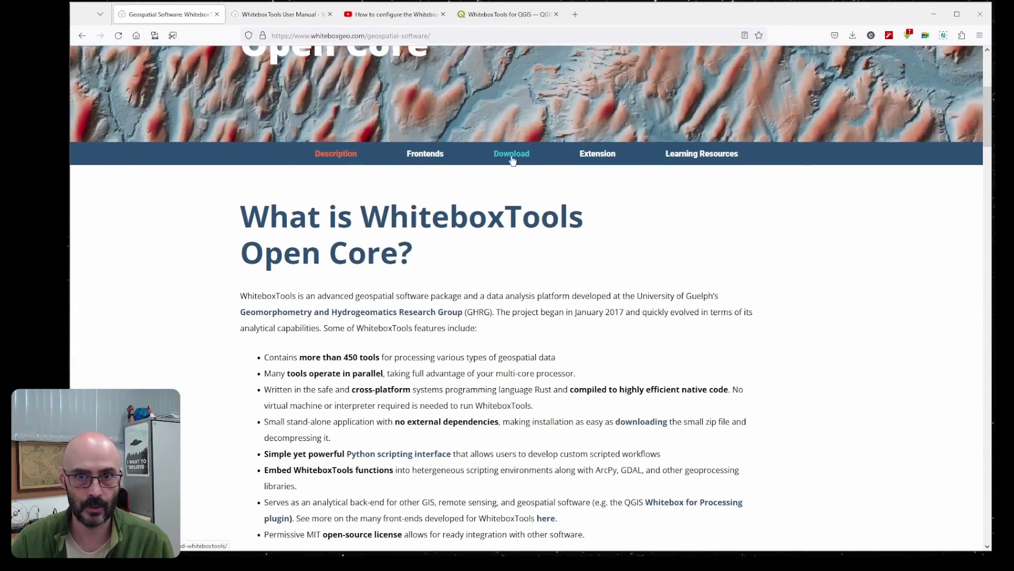
pyautogui.scroll(-3, 515, 160)
pyautogui.scroll(-6, 513, 160)
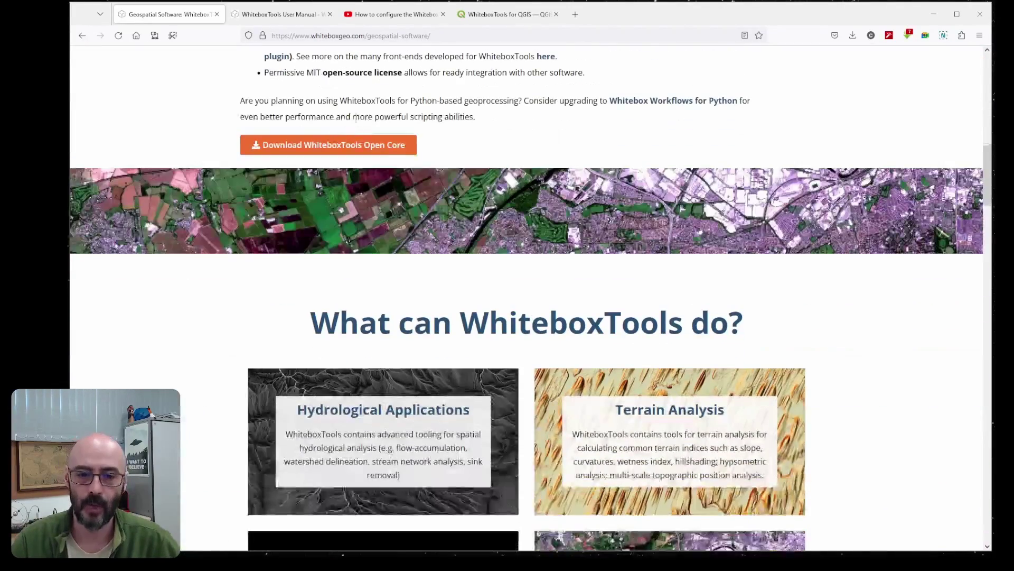
pyautogui.scroll(-10, 345, 153)
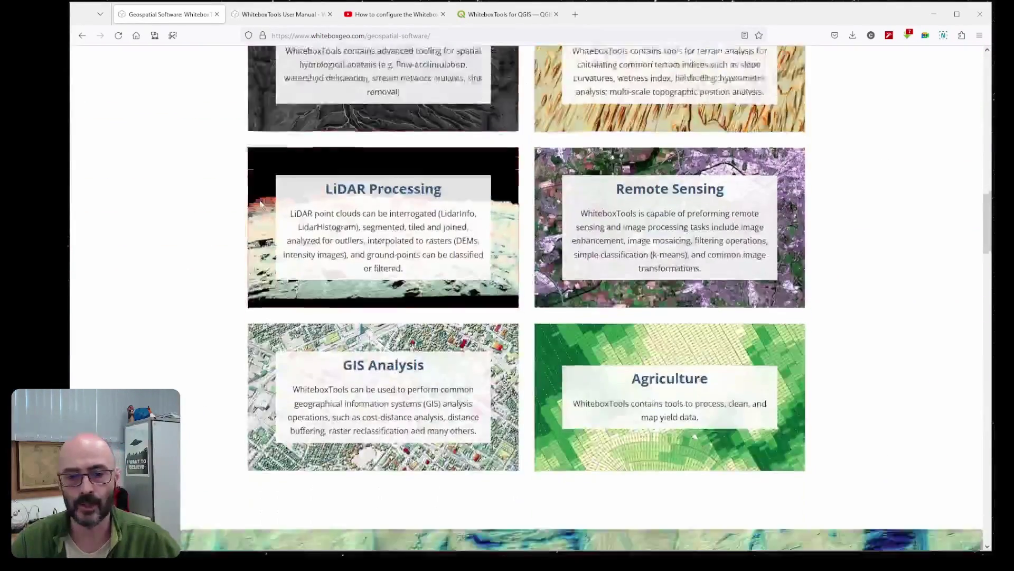
pyautogui.scroll(-8, 261, 205)
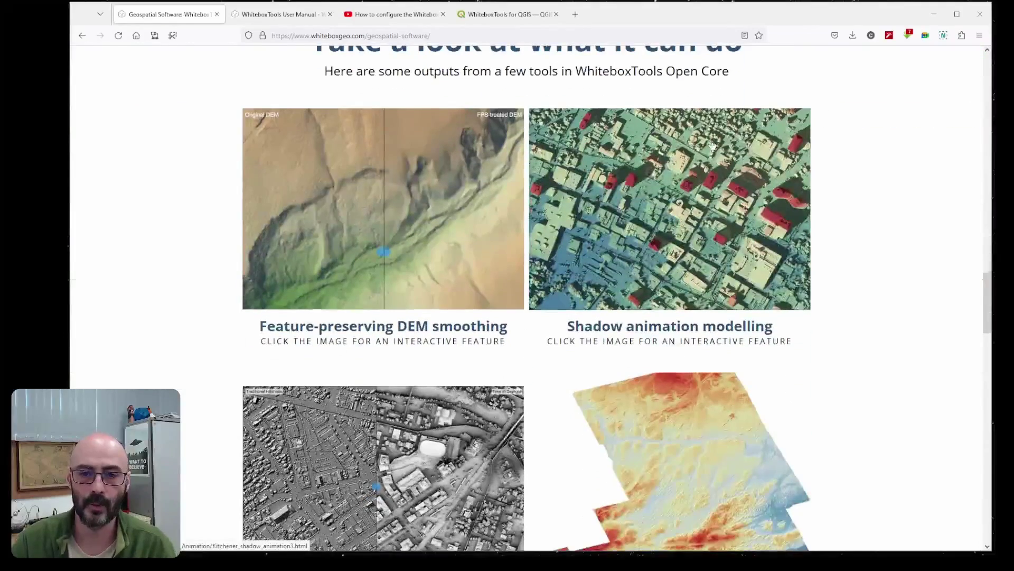
# Open the Feature-preserving DEM smoothing example, compare the original and FPS-treated DEMs with the slider, and return to the Open Core page
pyautogui.moveTo(384, 252); pyautogui.dragTo(277, 14)
pyautogui.click(277, 14)
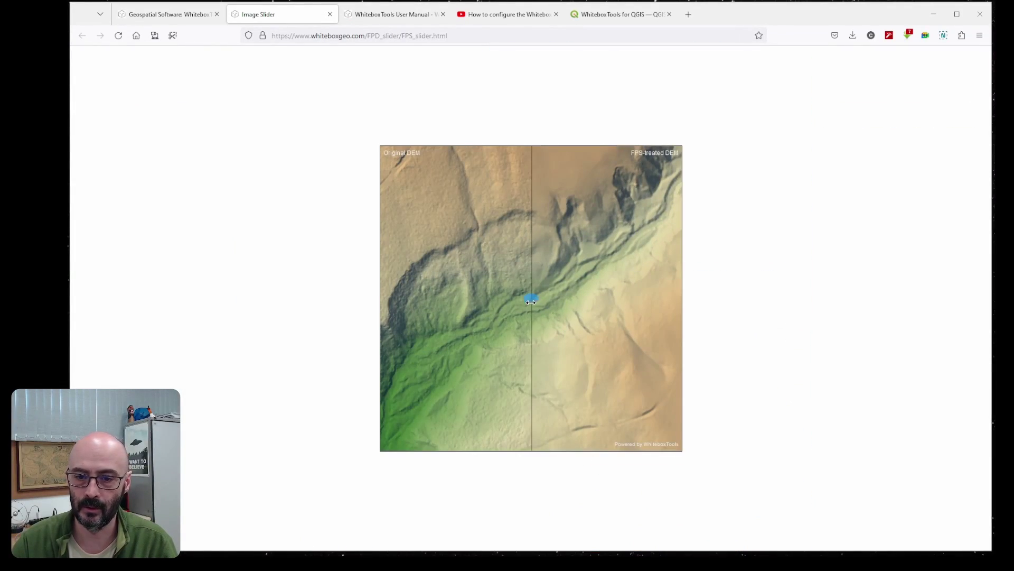
pyautogui.moveTo(531, 300); pyautogui.dragTo(441, 297)
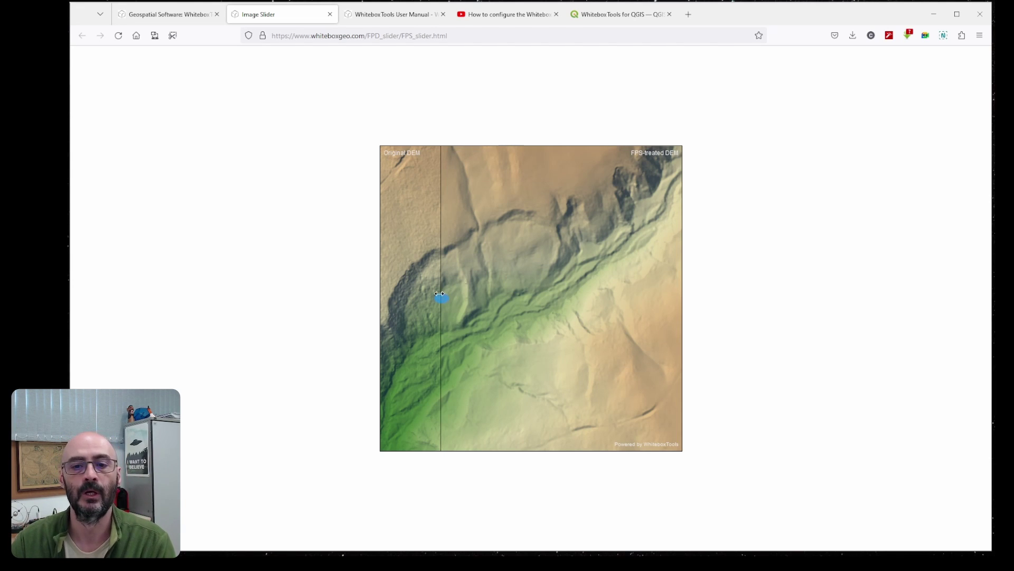
pyautogui.moveTo(441, 297); pyautogui.dragTo(421, 297)
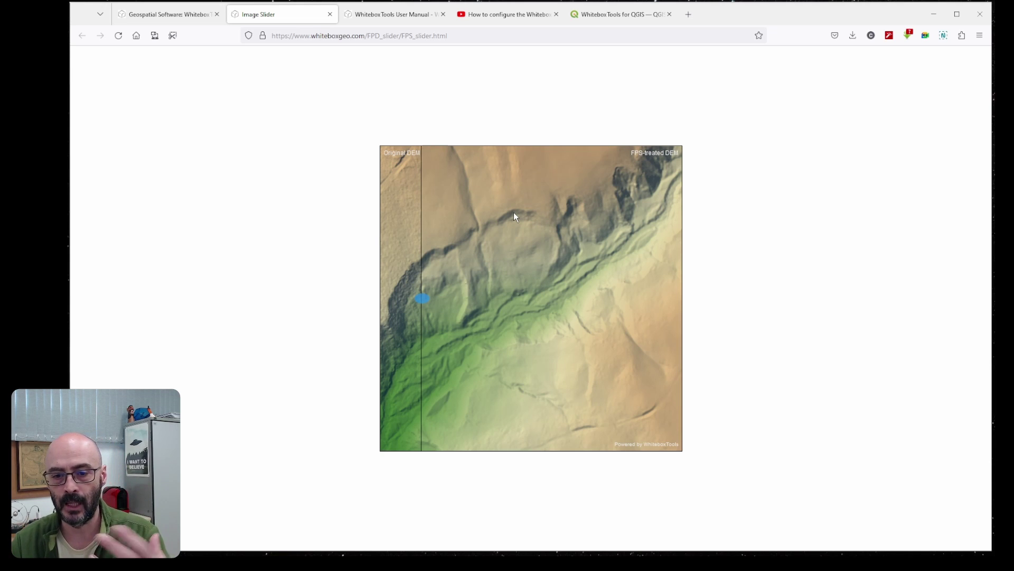
pyautogui.moveTo(423, 298); pyautogui.dragTo(606, 297)
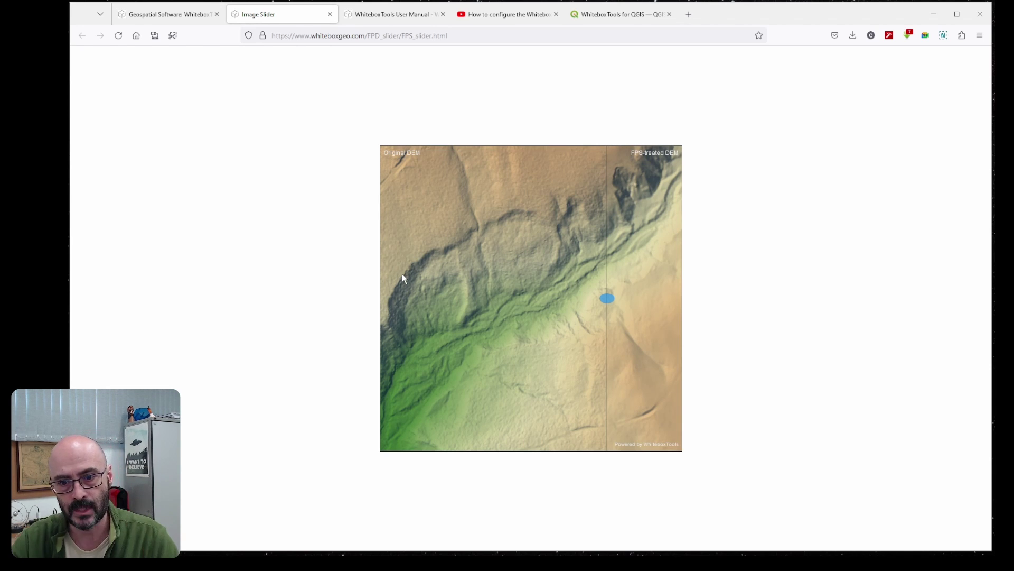
pyautogui.moveTo(613, 305)
pyautogui.mouseDown()
pyautogui.moveTo(448, 306)
pyautogui.moveTo(641, 305)
pyautogui.moveTo(480, 316)
pyautogui.moveTo(597, 306)
pyautogui.mouseUp()
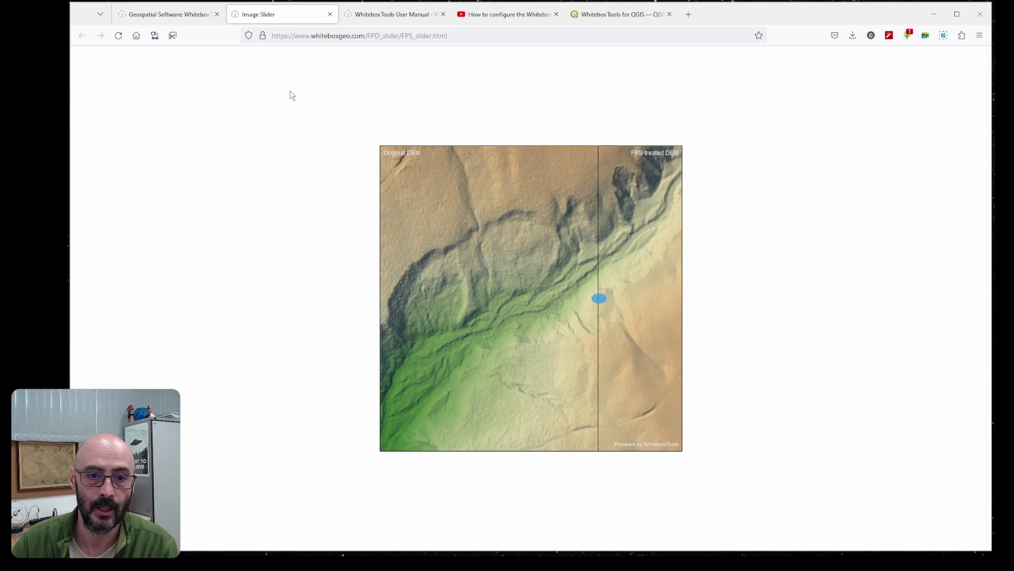
pyautogui.click(172, 16)
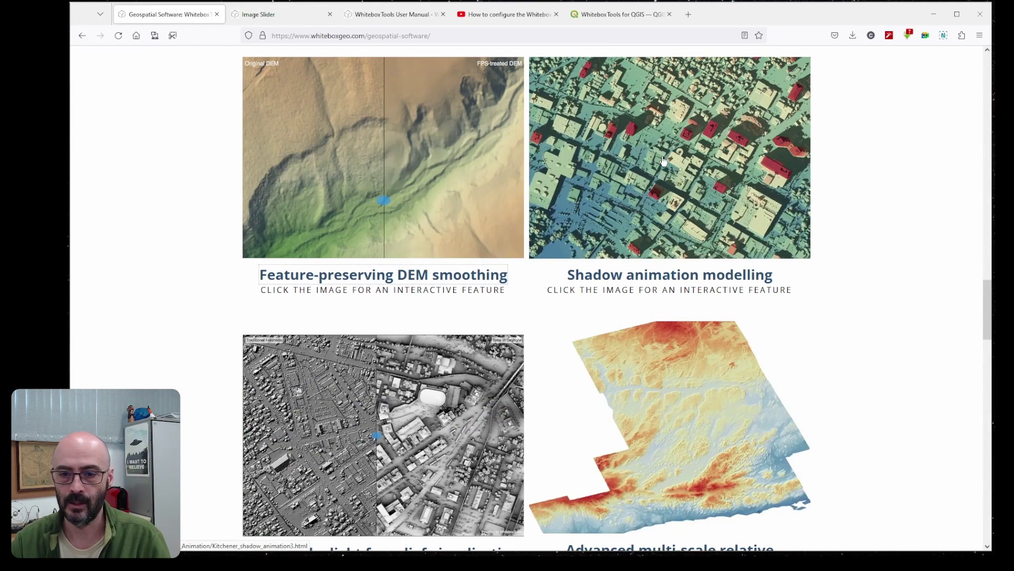
# View the interactive Shadow animation modelling example in a new tab and return to the Open Core page
pyautogui.middleClick(616, 182)
pyautogui.click(301, 16)
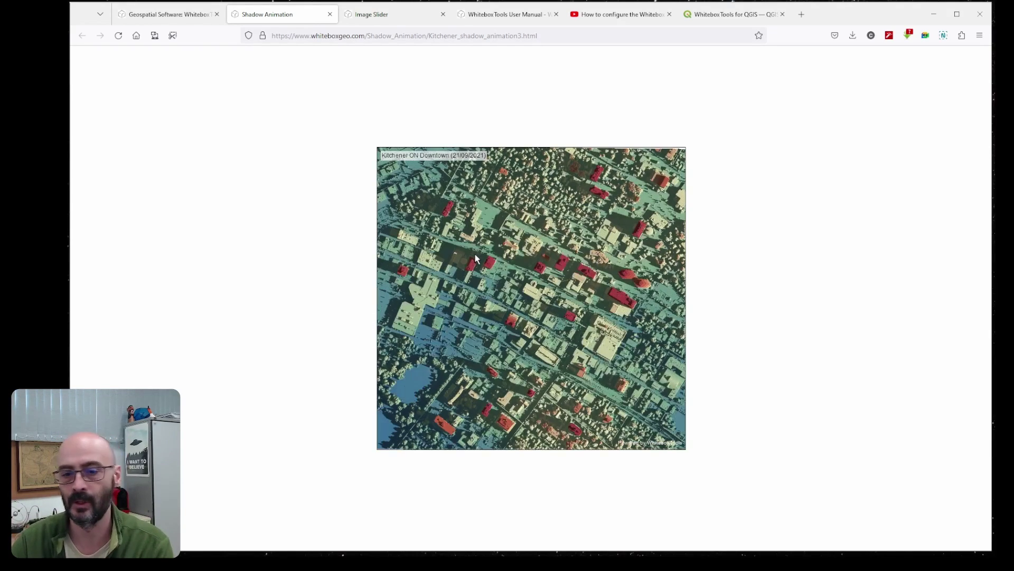
pyautogui.click(168, 14)
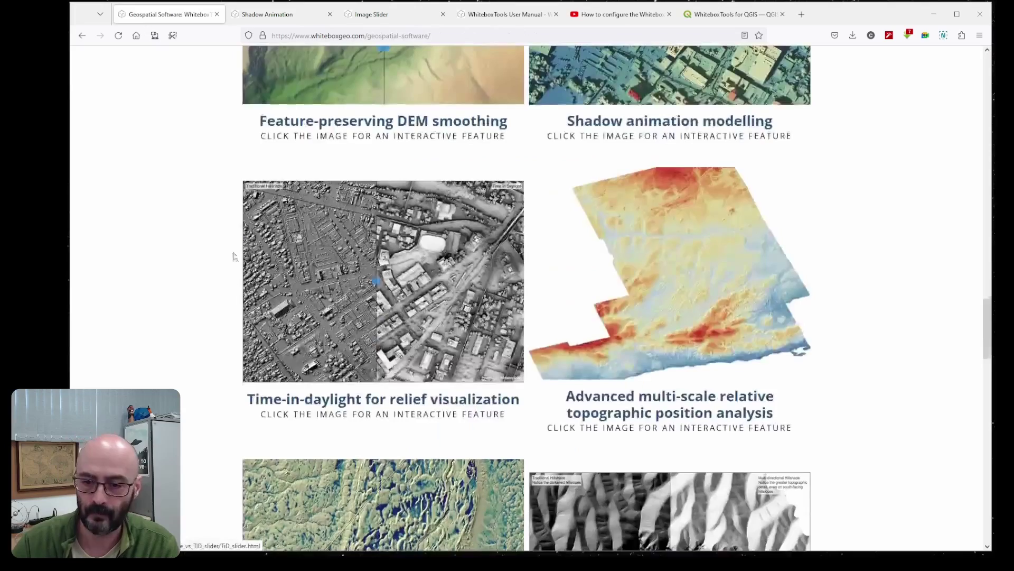
# Look through the remaining sample outputs, from time-in-daylight visualization to LiDAR stats distribution modelling
pyautogui.scroll(-2, 493, 259)
pyautogui.scroll(-3, 493, 259)
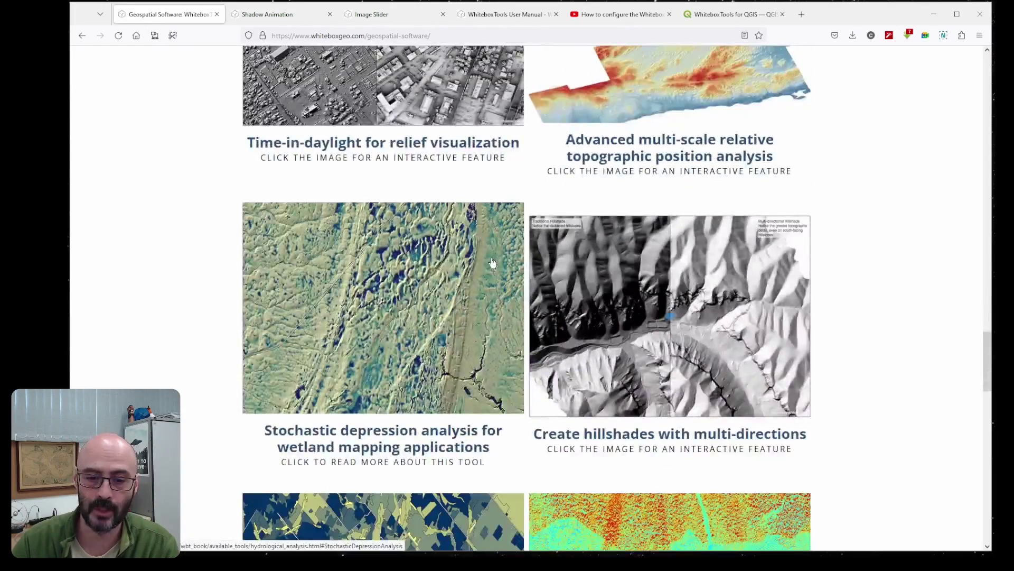
pyautogui.scroll(-5, 493, 260)
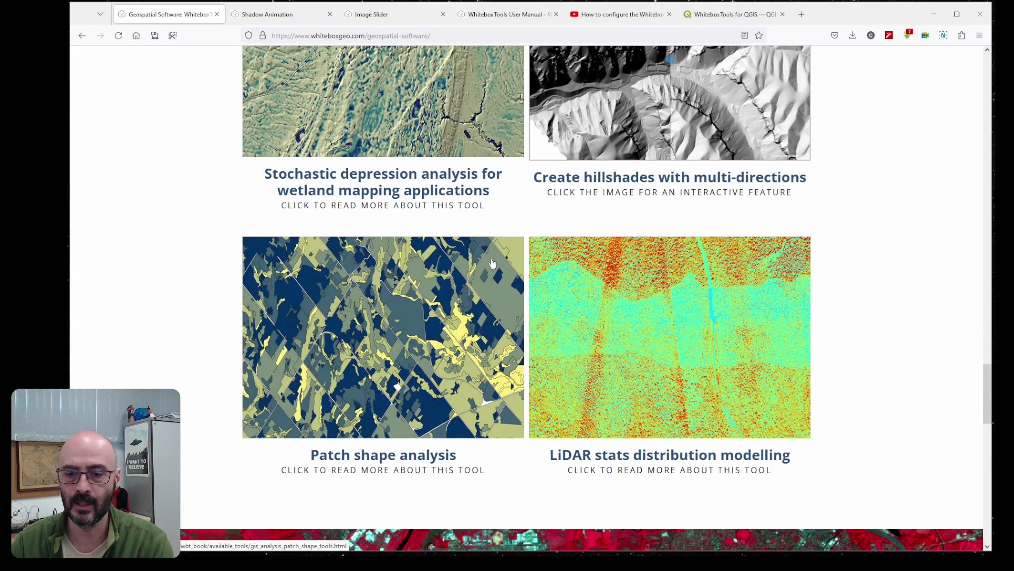
pyautogui.scroll(-1, 492, 262)
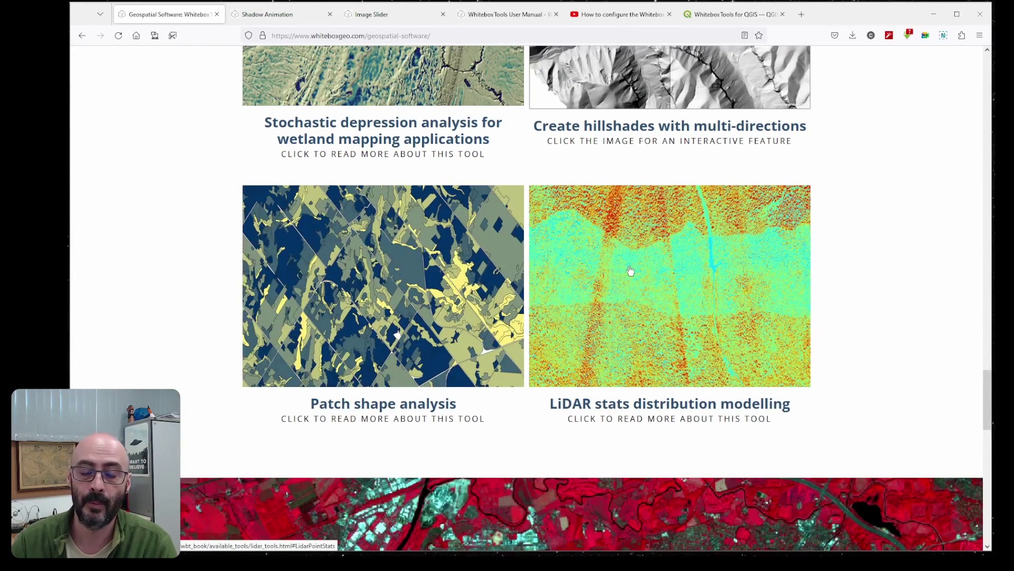
# Open the WhiteboxTools Open Core download page and choose the $0 one-time purchase option
pyautogui.scroll(20, 620, 287)
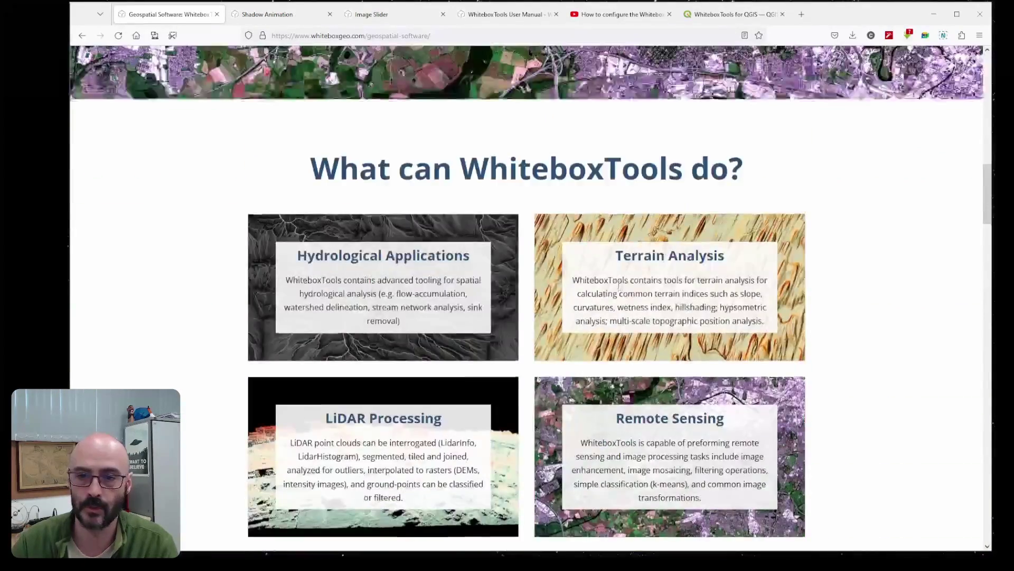
pyautogui.scroll(10, 619, 287)
pyautogui.click(339, 401)
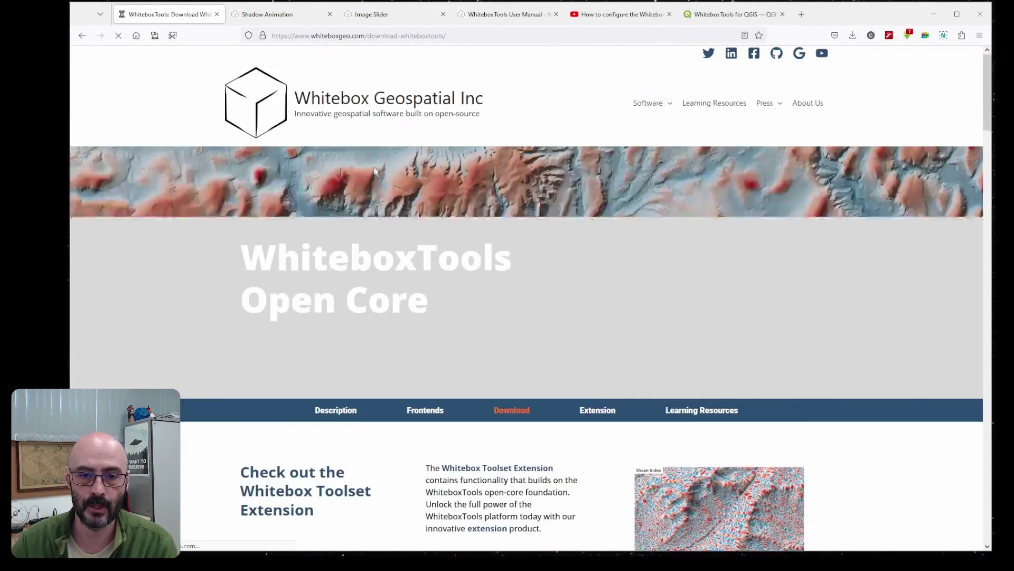
pyautogui.scroll(-7, 325, 200)
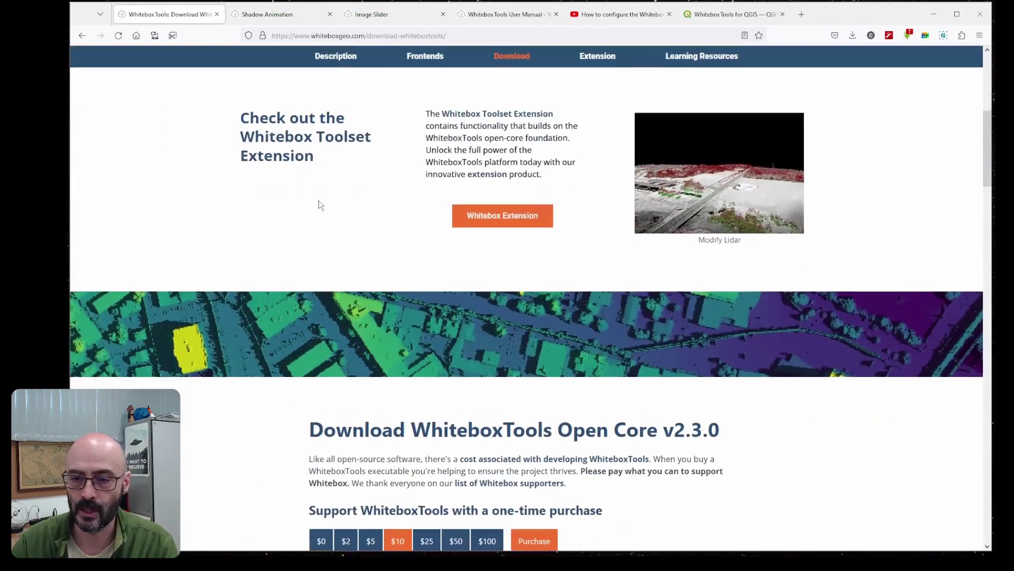
pyautogui.scroll(-5, 312, 188)
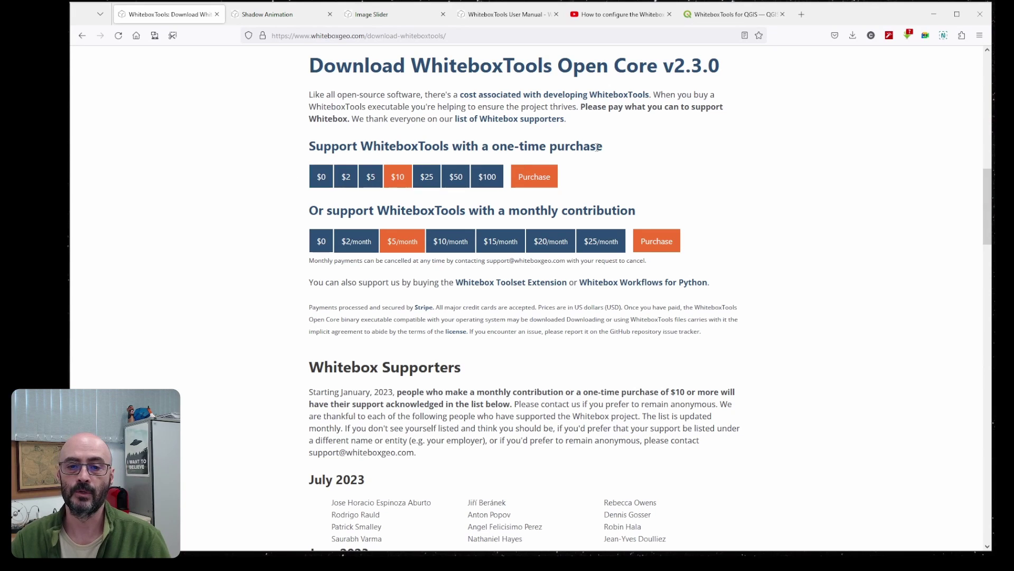
pyautogui.click(319, 181)
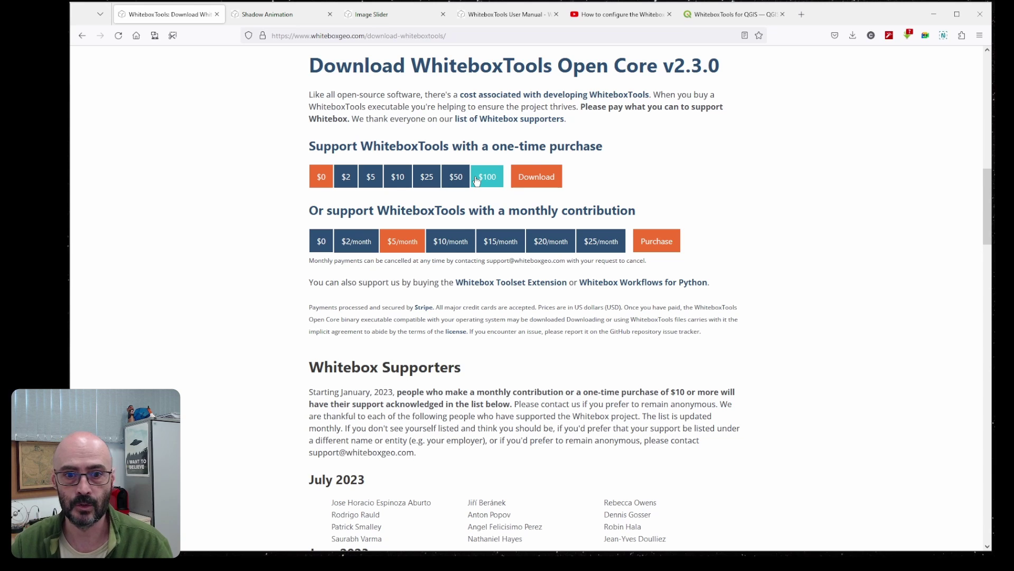
# Review the monthly contribution options and the month-by-month list of Whitebox supporters
pyautogui.scroll(-2, 296, 195)
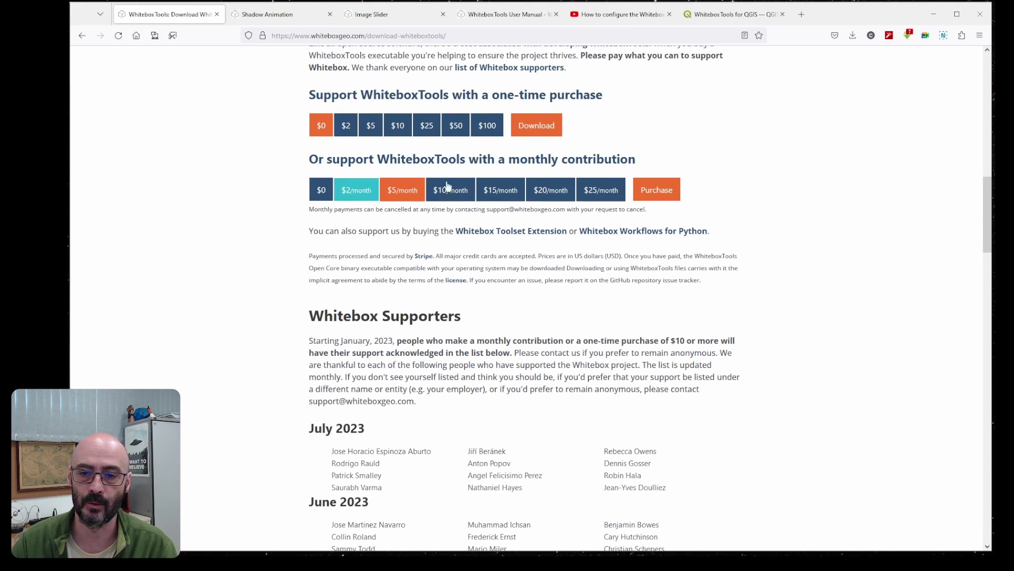
pyautogui.scroll(-2, 296, 261)
pyautogui.scroll(2, 360, 423)
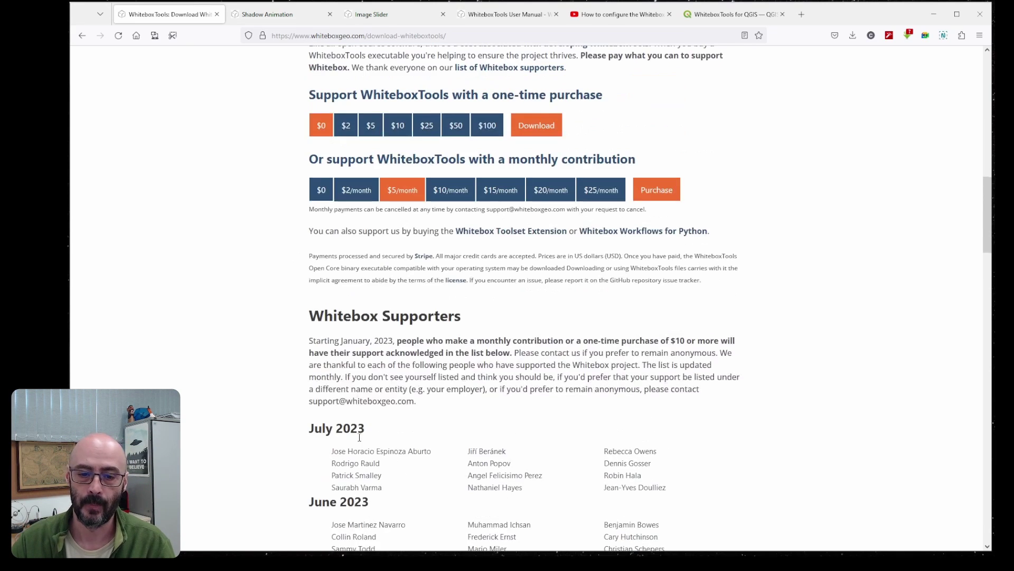
pyautogui.scroll(-3, 432, 276)
pyautogui.scroll(-8, 355, 308)
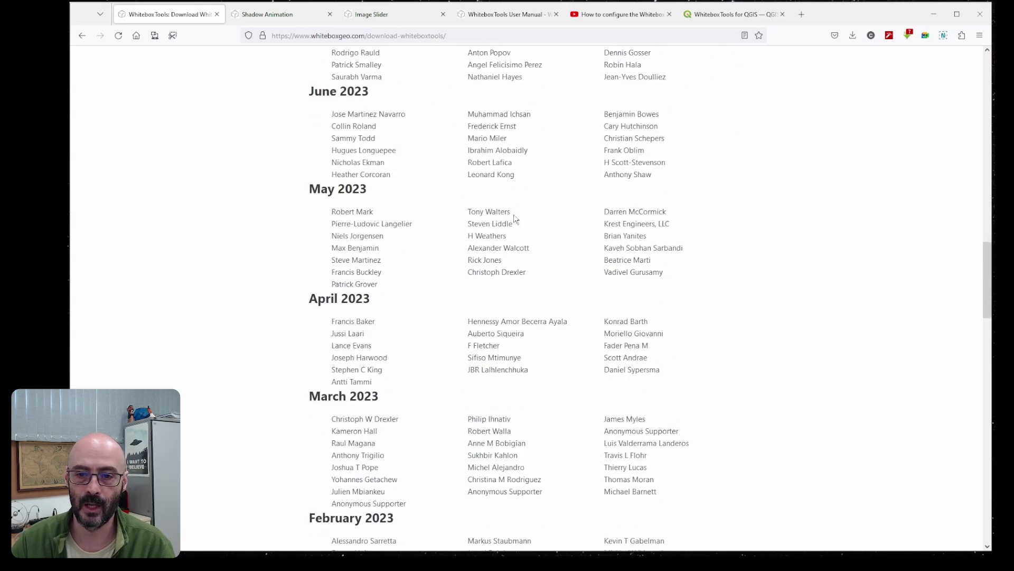
pyautogui.scroll(-3, 417, 280)
pyautogui.scroll(16, 414, 278)
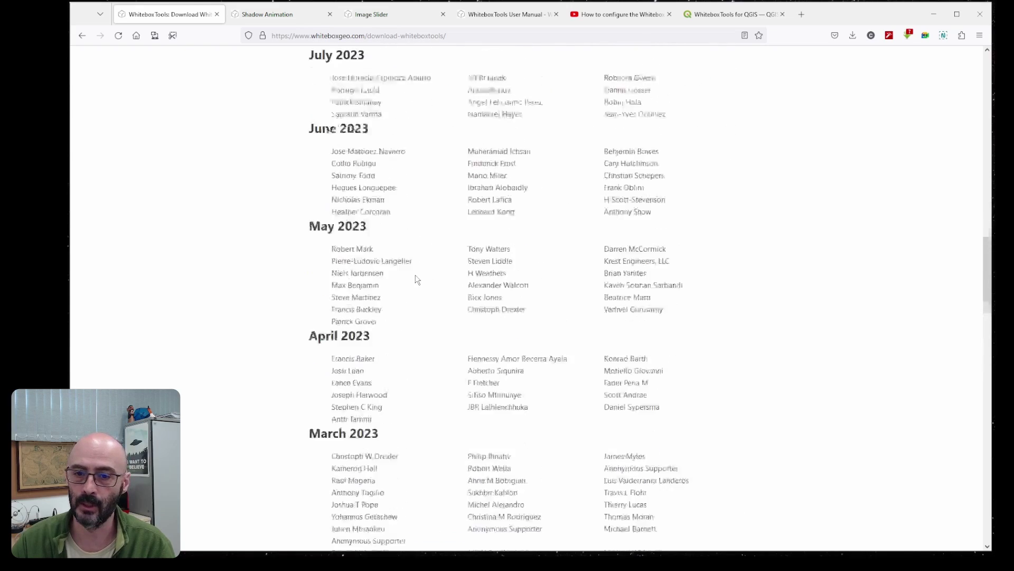
# Proceed with the free download and get WhiteboxTools v2.3.0 for Windows
pyautogui.click(549, 231)
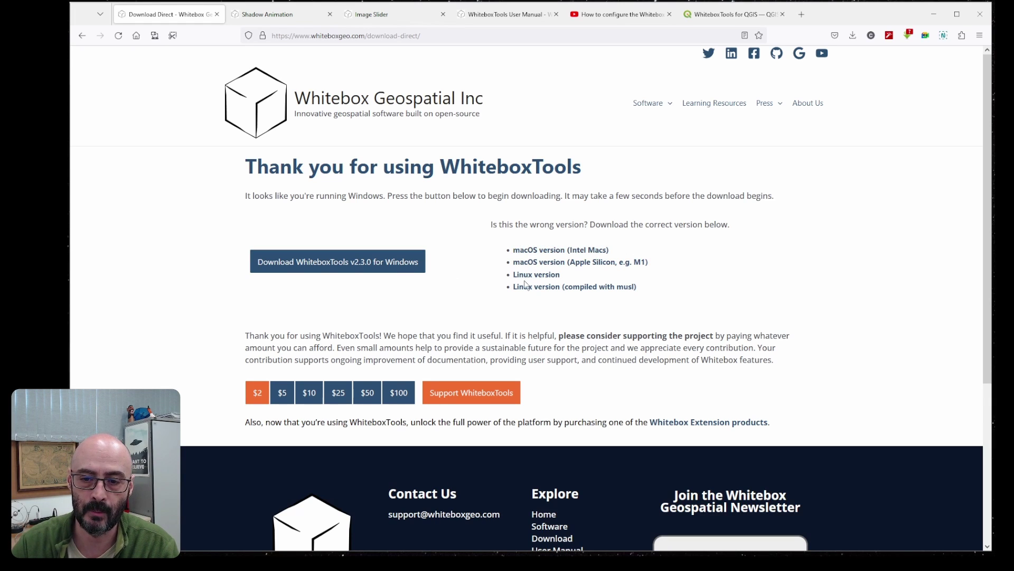
pyautogui.click(359, 265)
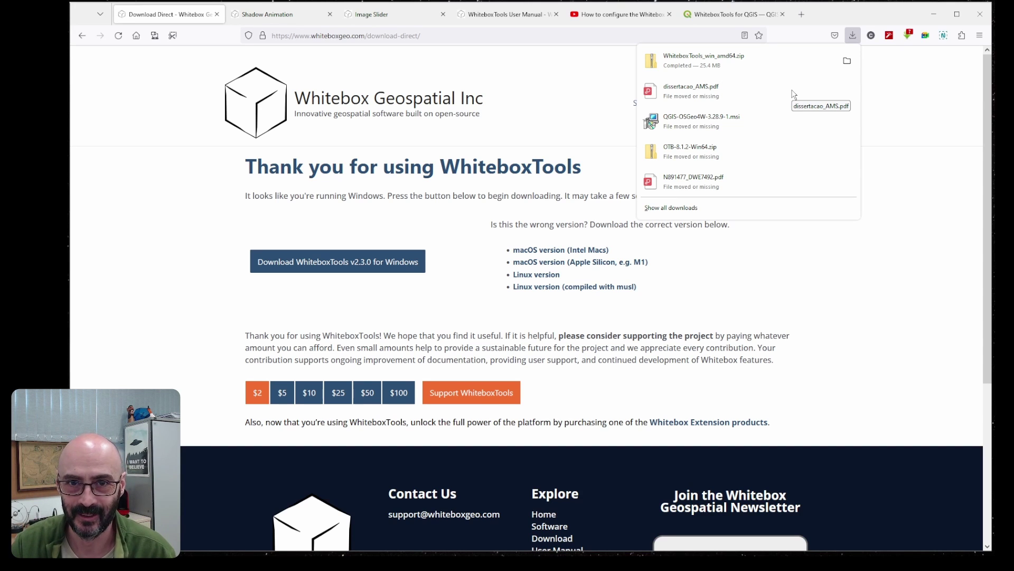
pyautogui.click(776, 314)
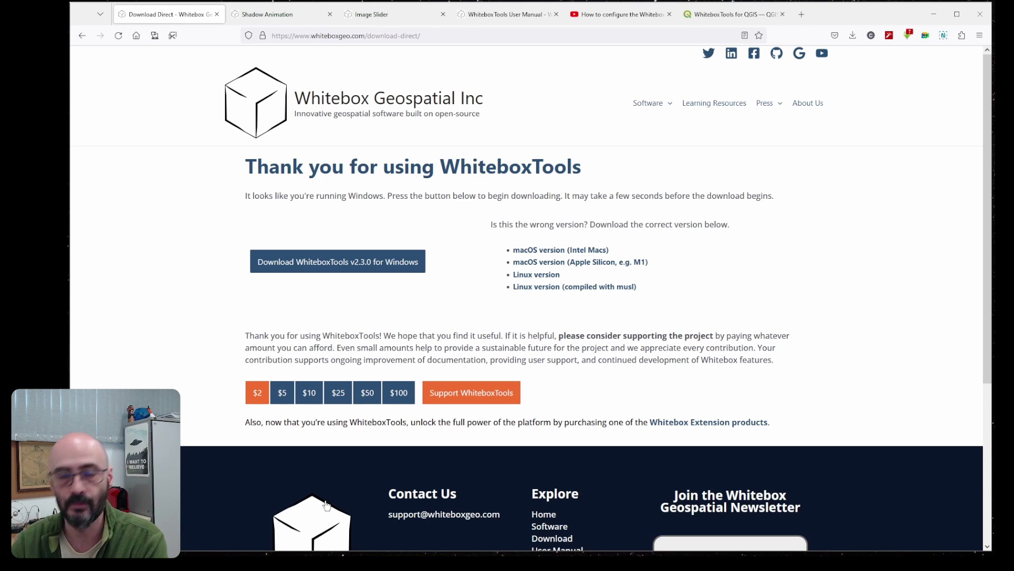
# Switch to File Explorer and open the WBT folder inside WhiteboxTools_win_amd64.zip on the Desktop
pyautogui.hotkey('alt', 'Tab')
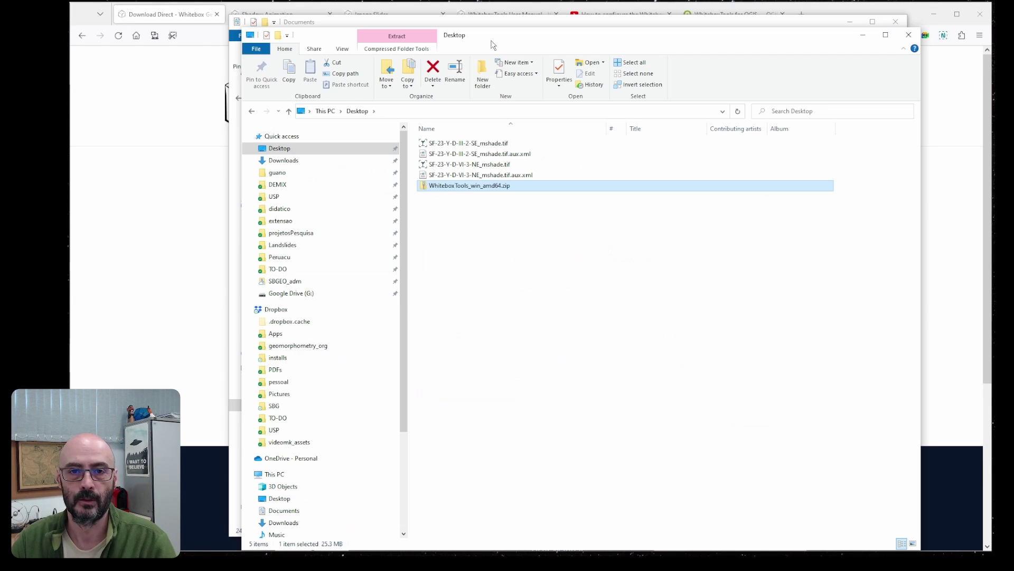
pyautogui.doubleClick(471, 189)
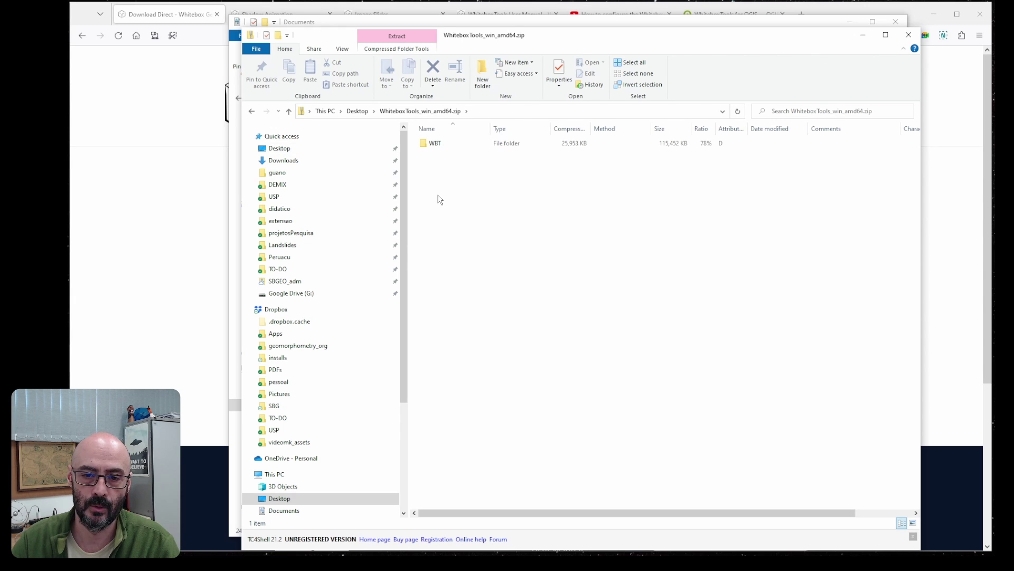
pyautogui.click(440, 143)
pyautogui.doubleClick(436, 147)
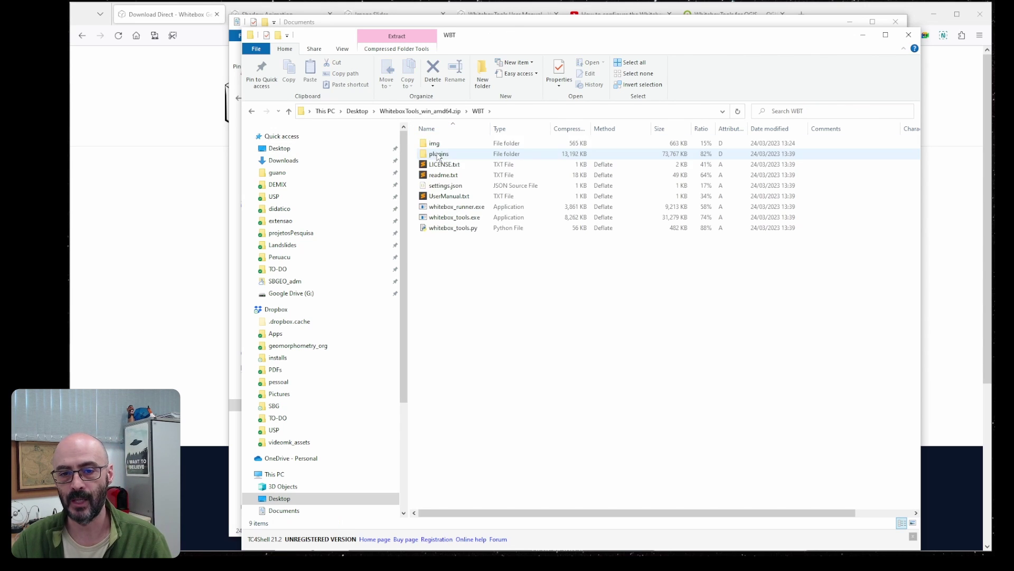
# Go back to the root of WhiteboxTools_win_amd64.zip, and open the extracted WBT folder in Documents
pyautogui.click(420, 111)
pyautogui.moveTo(436, 145); pyautogui.dragTo(440, 181)
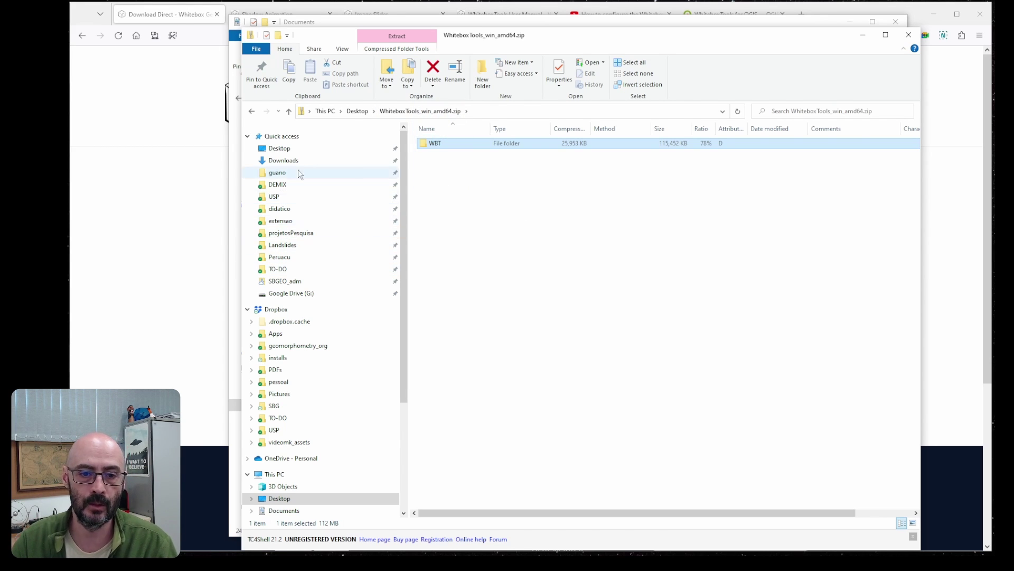
pyautogui.scroll(-2, 294, 459)
pyautogui.click(304, 454)
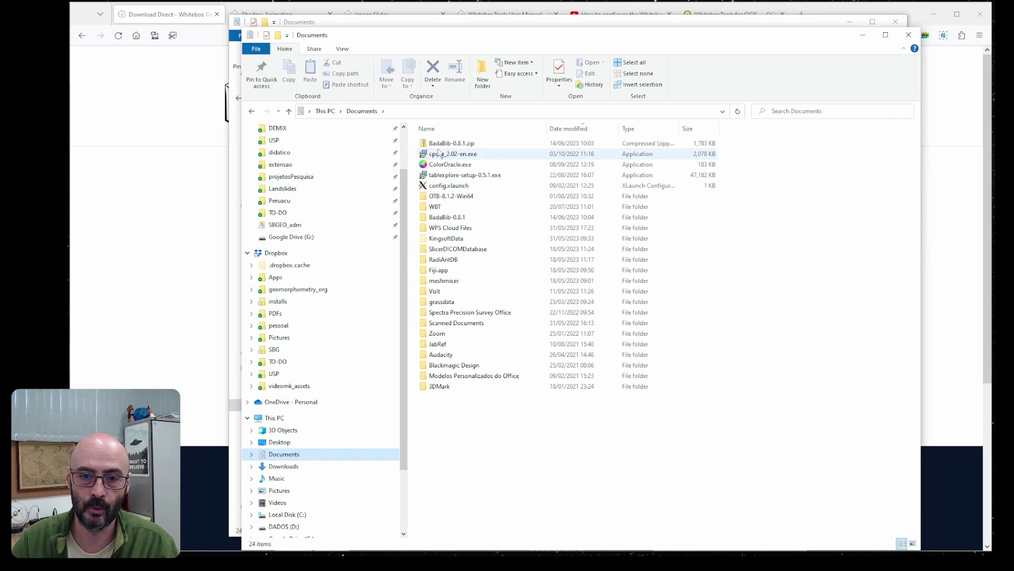
pyautogui.click(437, 209)
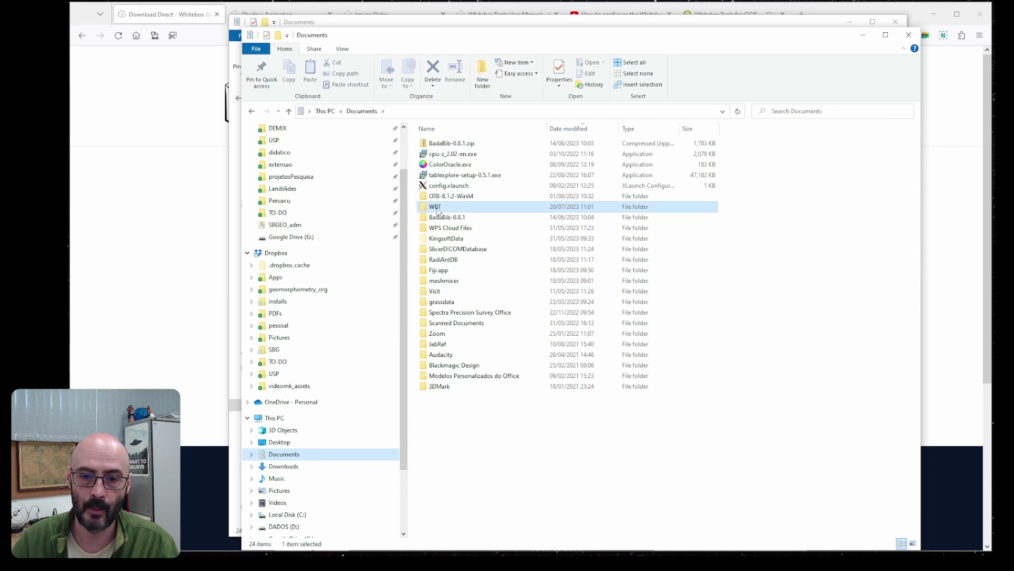
pyautogui.doubleClick(438, 209)
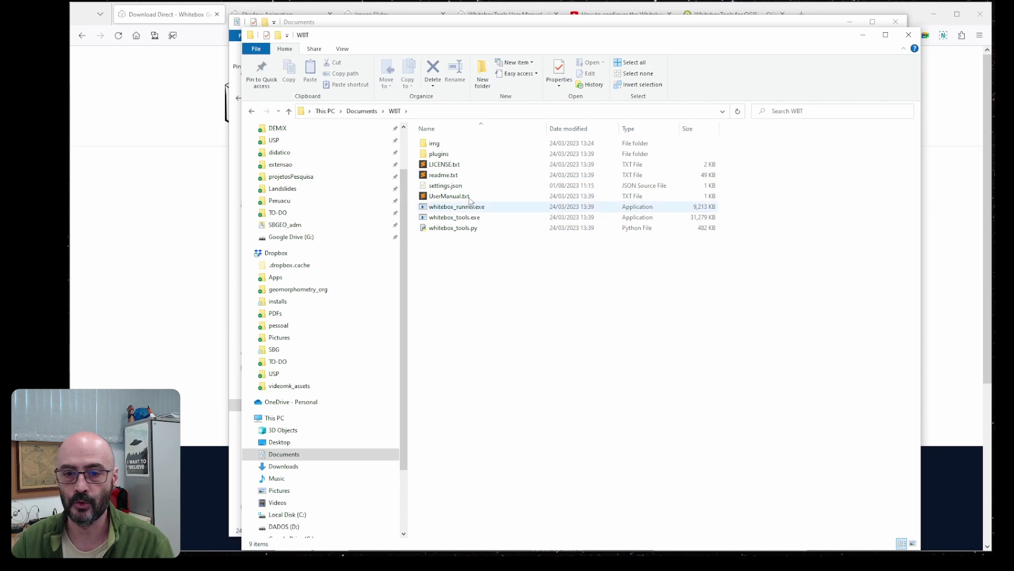
# Point out whitebox_tools.py and whitebox_tools.exe in the WBT folder, and launch whitebox_runner.exe
pyautogui.click(458, 229)
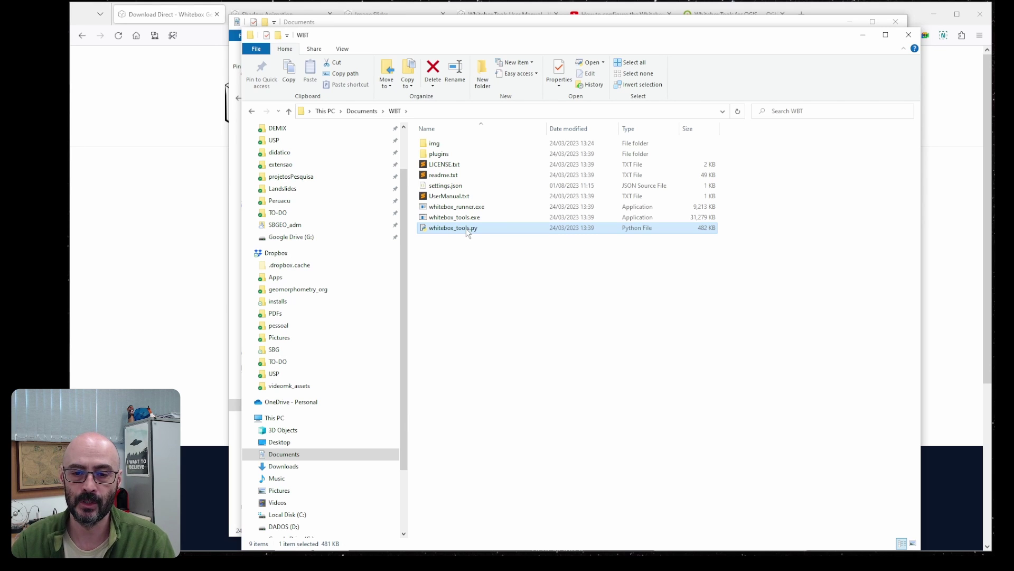
pyautogui.click(478, 218)
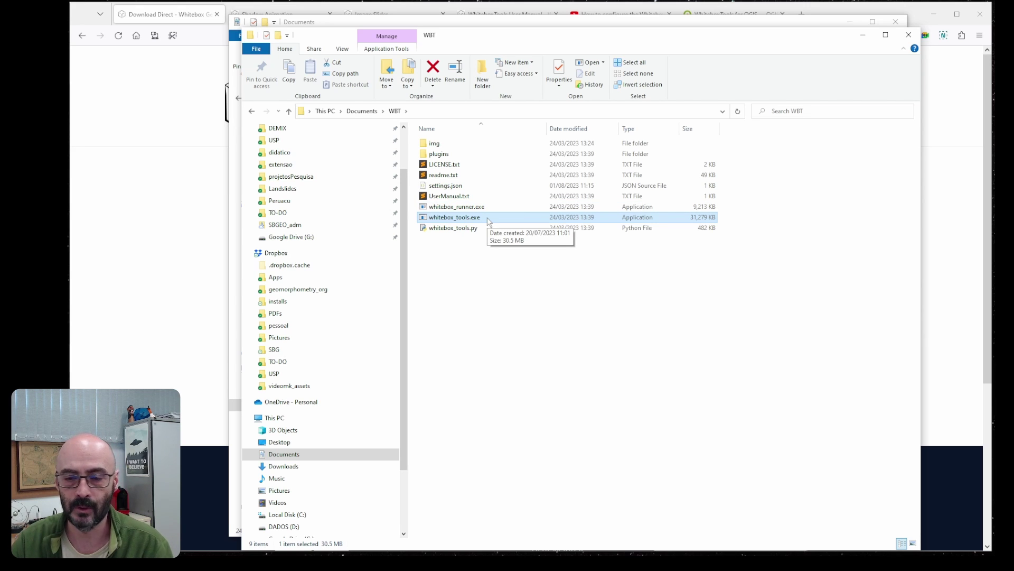
pyautogui.click(467, 208)
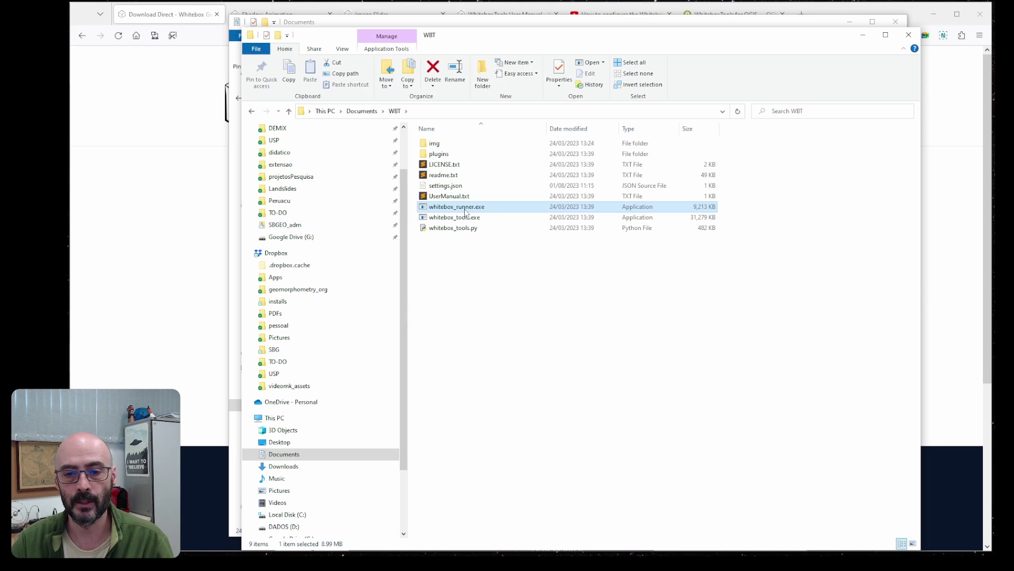
pyautogui.doubleClick(465, 208)
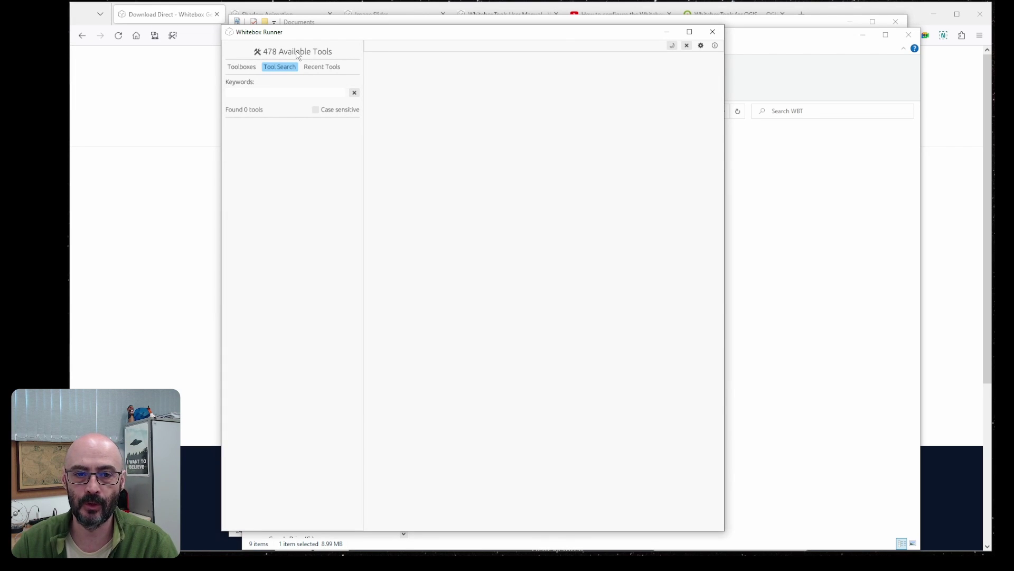
# Search the tools for "shad", open the Hillshade tool and bring up its help page
pyautogui.click(296, 94)
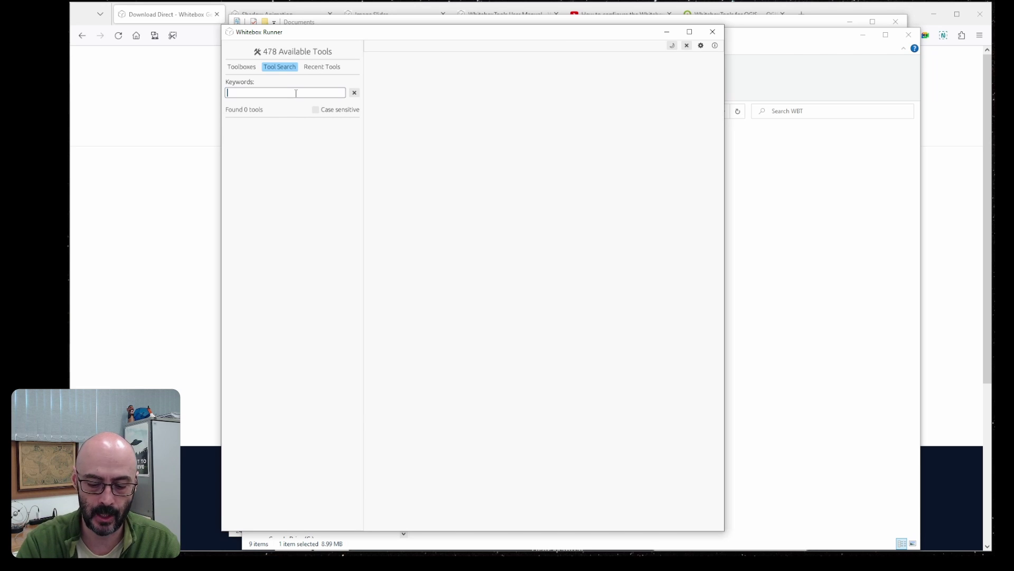
pyautogui.write('shad')
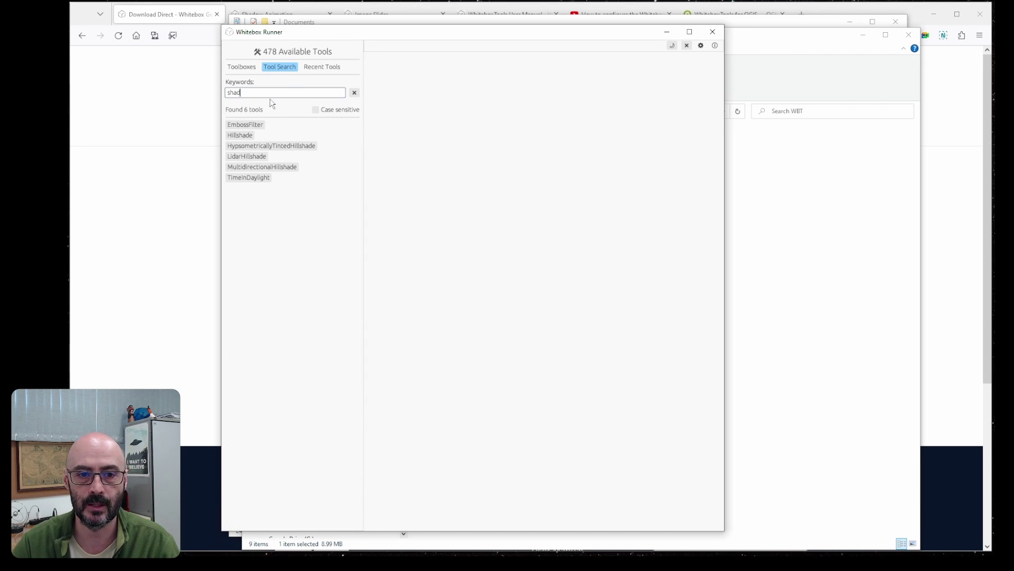
pyautogui.click(240, 135)
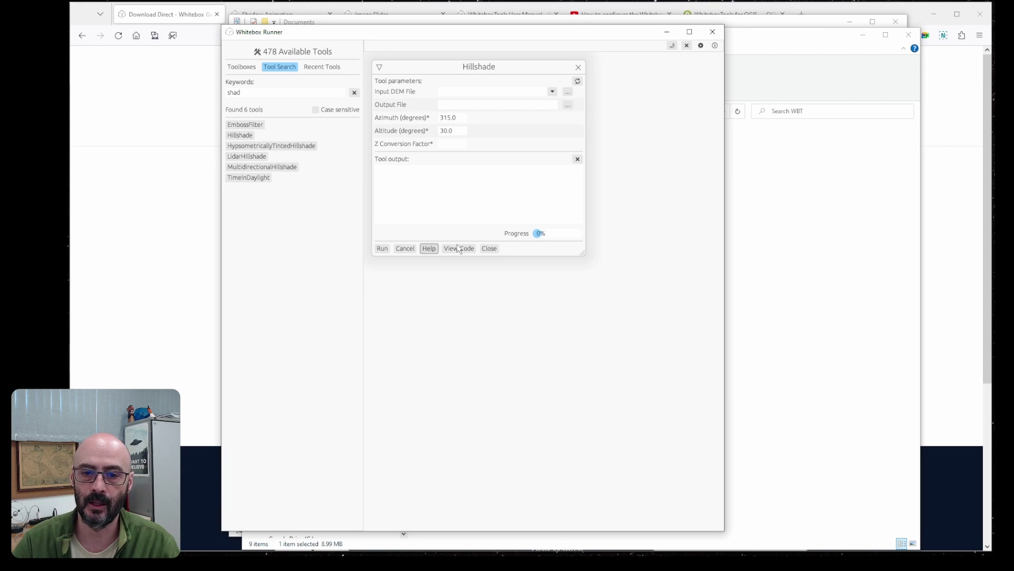
pyautogui.click(429, 249)
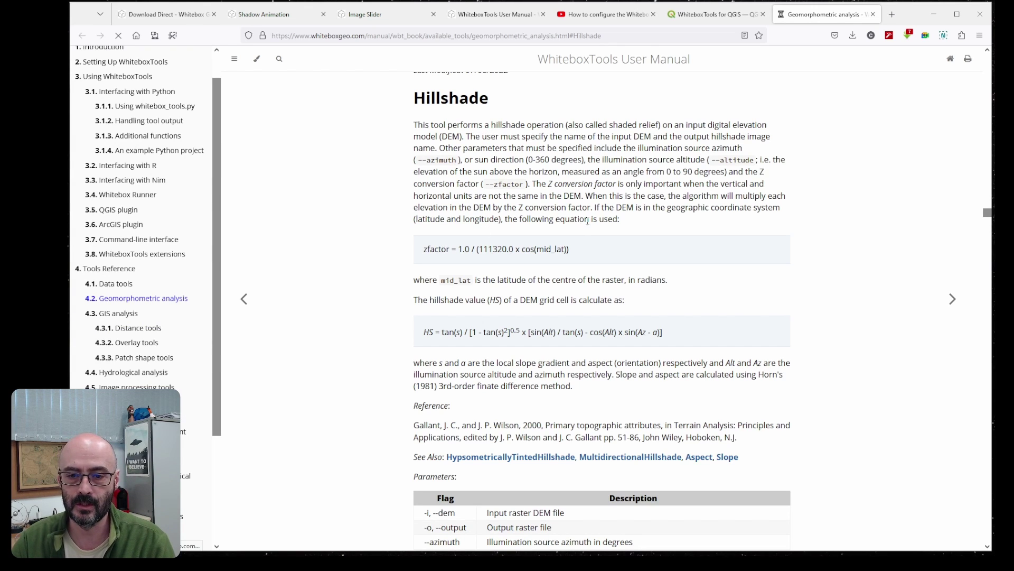
# Return to Whitebox Runner and check the Hillshade tool's input DEM choices and output file parameter
pyautogui.hotkey('alt', 'Tab')
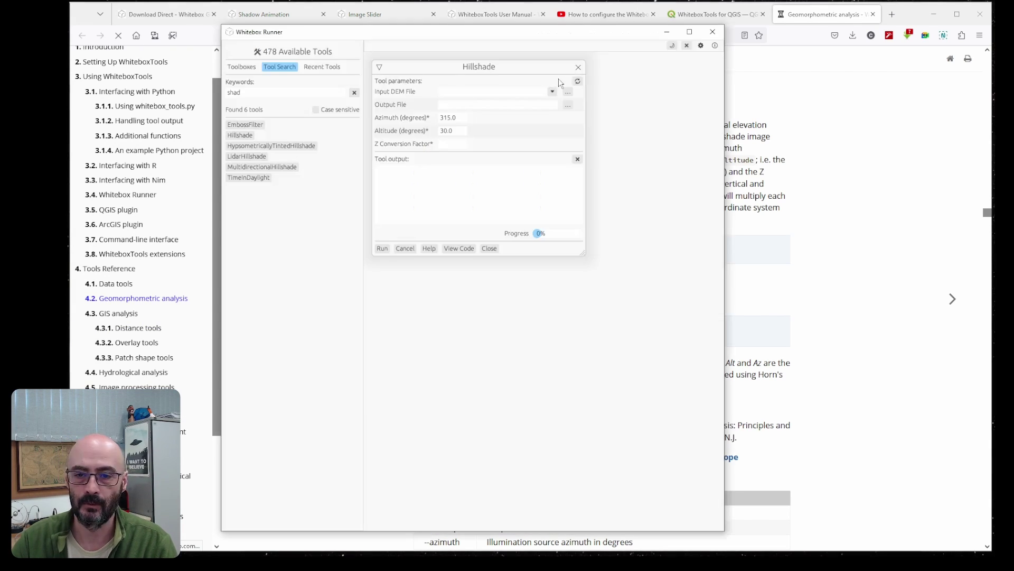
pyautogui.click(552, 92)
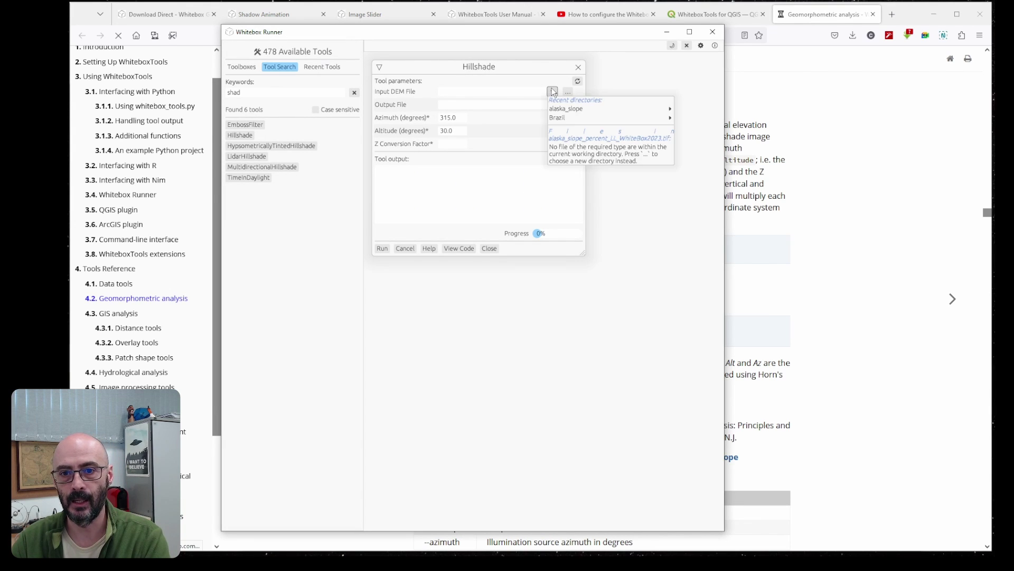
pyautogui.click(553, 92)
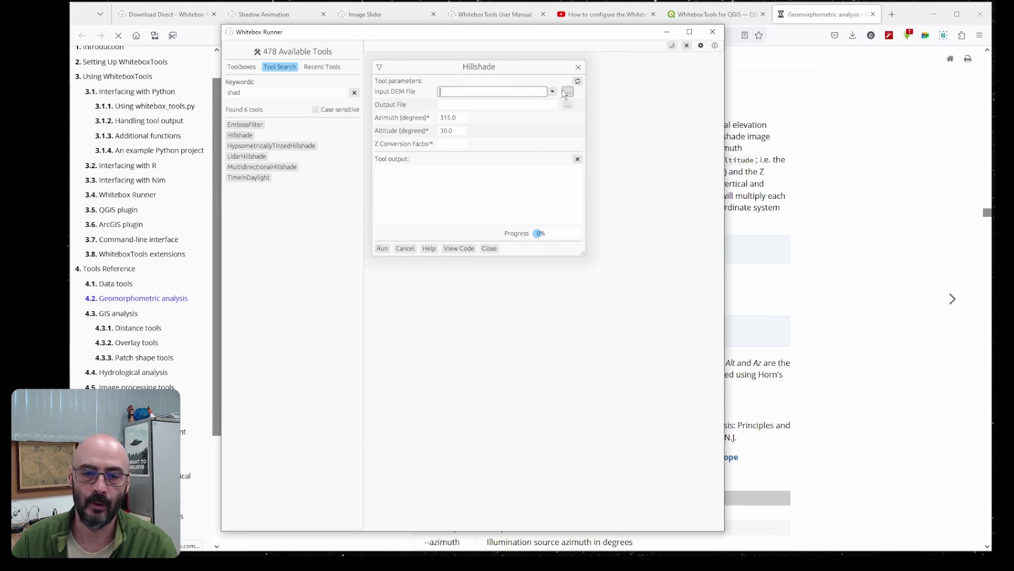
pyautogui.click(535, 105)
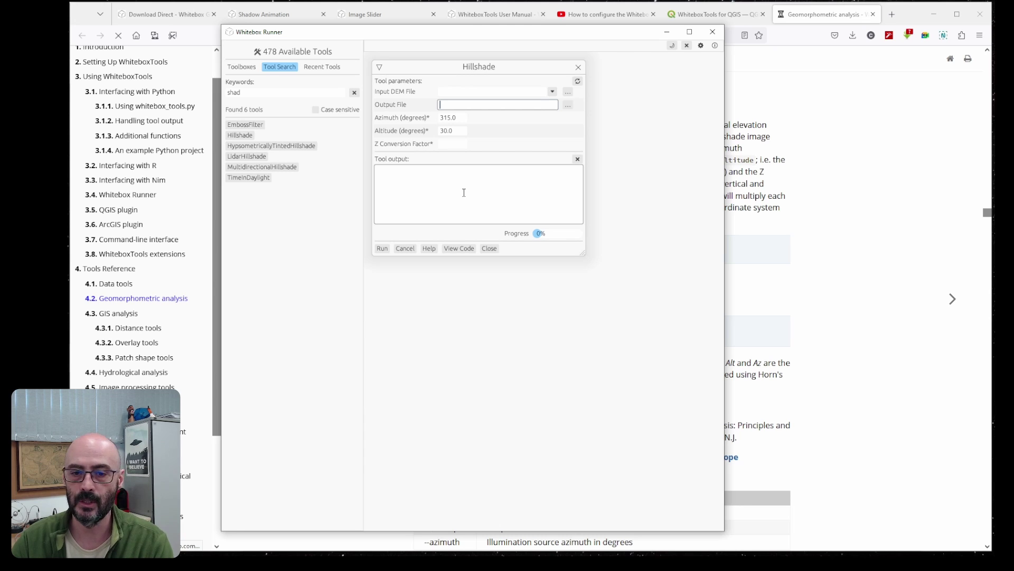
# Open the Hillshade tool's source code on GitHub and read through hillshade.rs
pyautogui.click(459, 248)
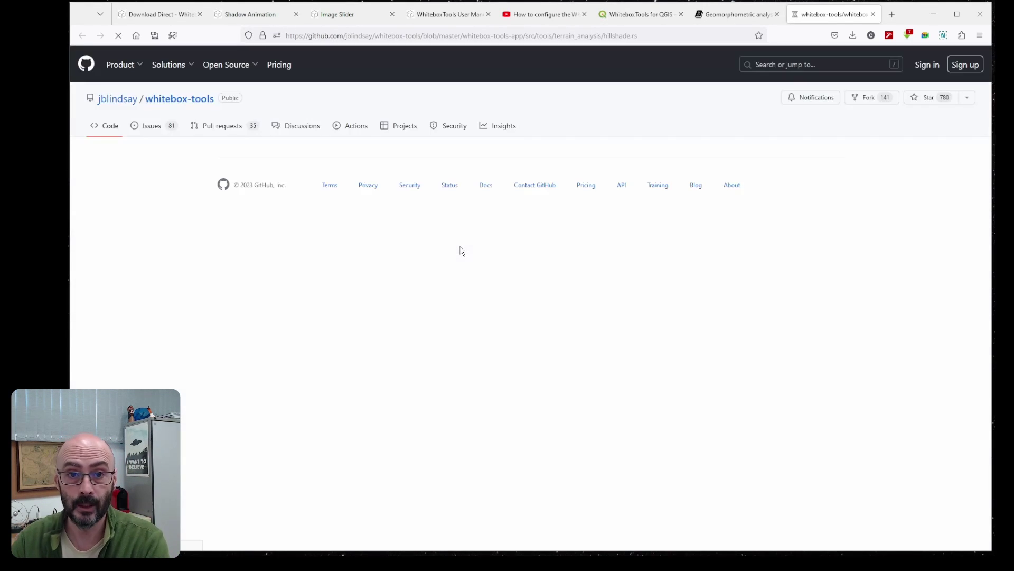
pyautogui.scroll(-2, 389, 268)
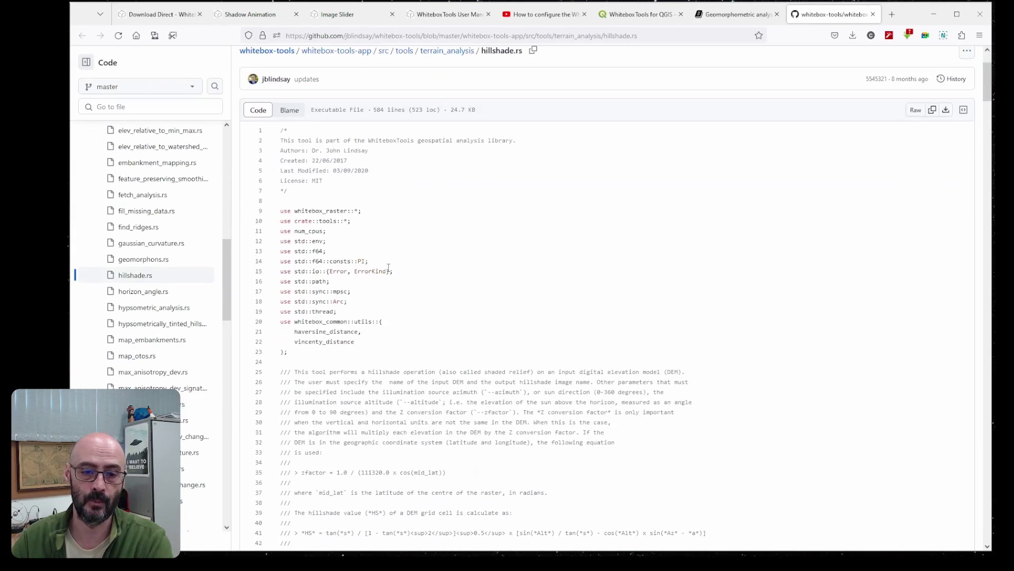
pyautogui.scroll(-4, 388, 267)
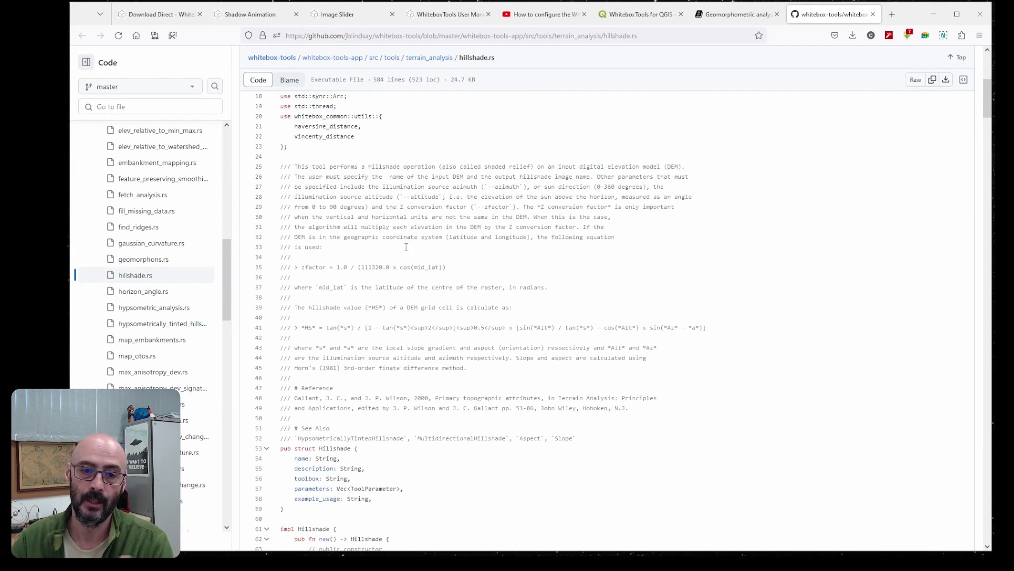
pyautogui.scroll(-5, 407, 247)
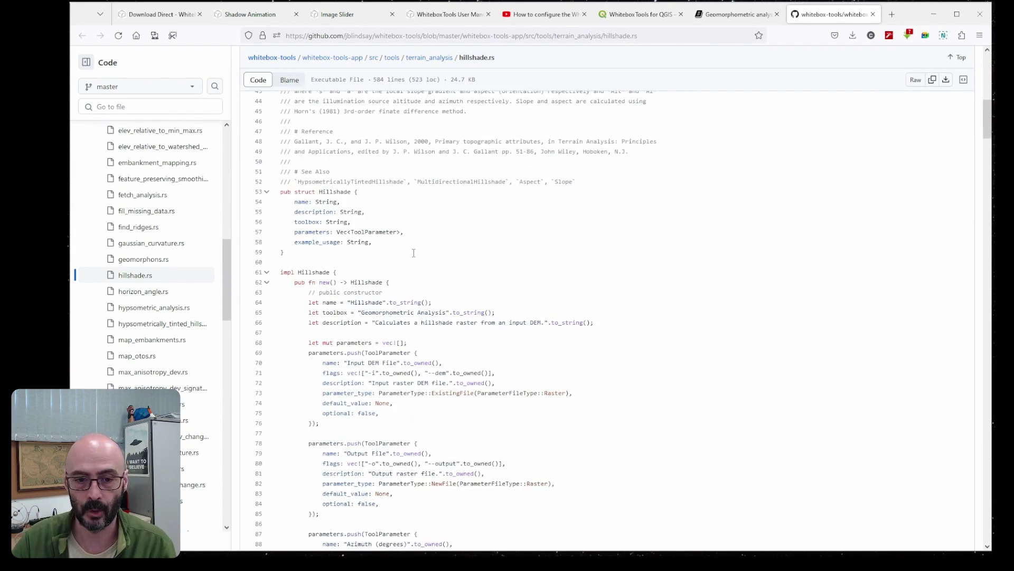
pyautogui.scroll(-2, 414, 253)
pyautogui.scroll(-2, 447, 247)
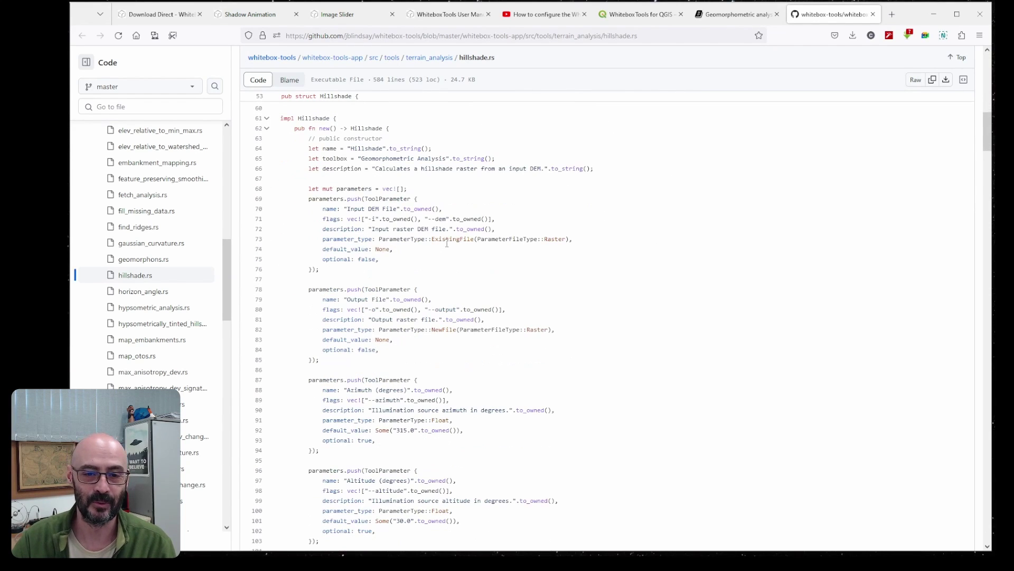
pyautogui.scroll(-10, 461, 228)
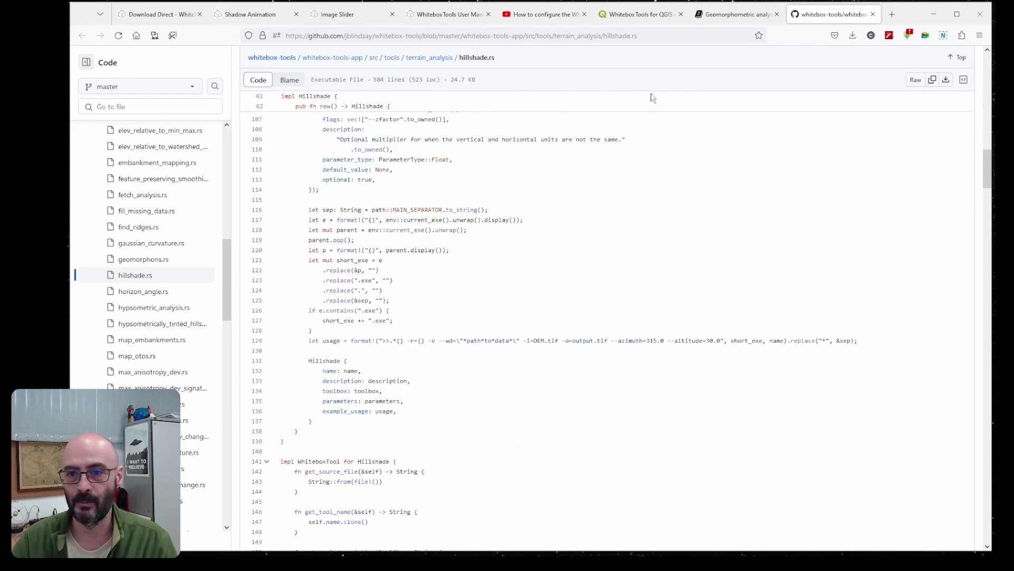
# Return to Whitebox Runner, open the MultidirectionalHillshade tool and clear the search keywords
pyautogui.hotkey('alt', 'Tab')
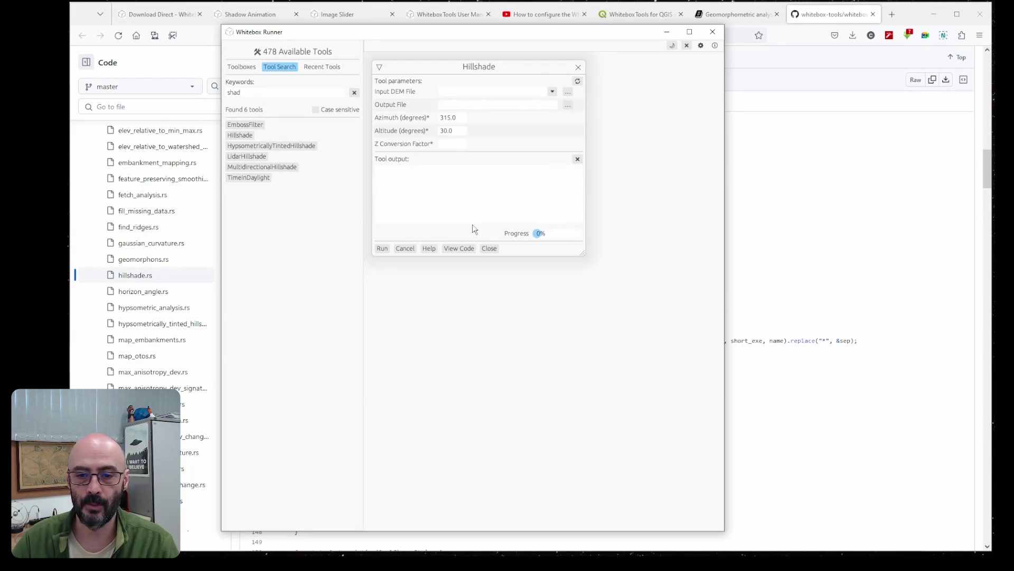
pyautogui.click(291, 167)
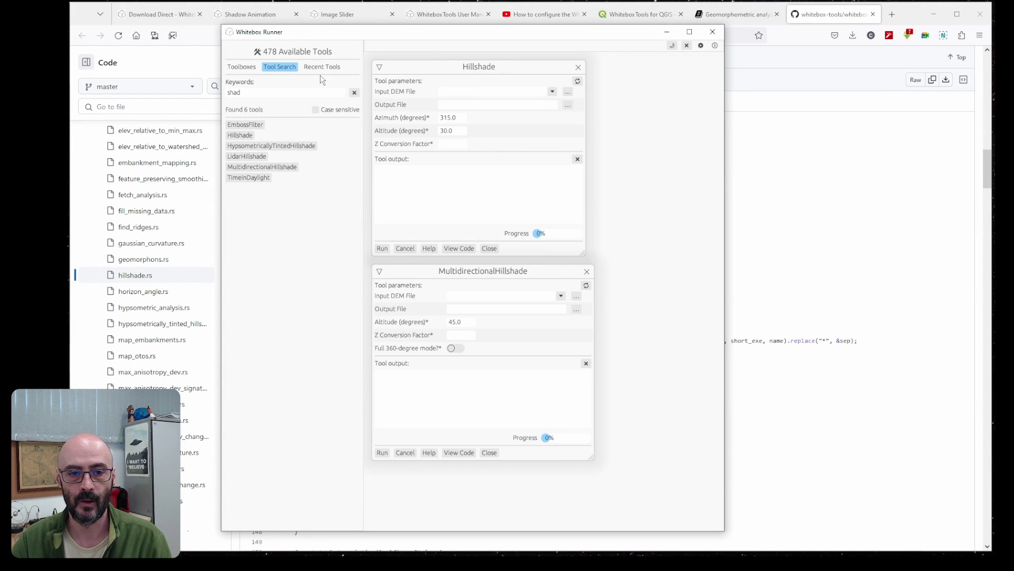
pyautogui.click(354, 94)
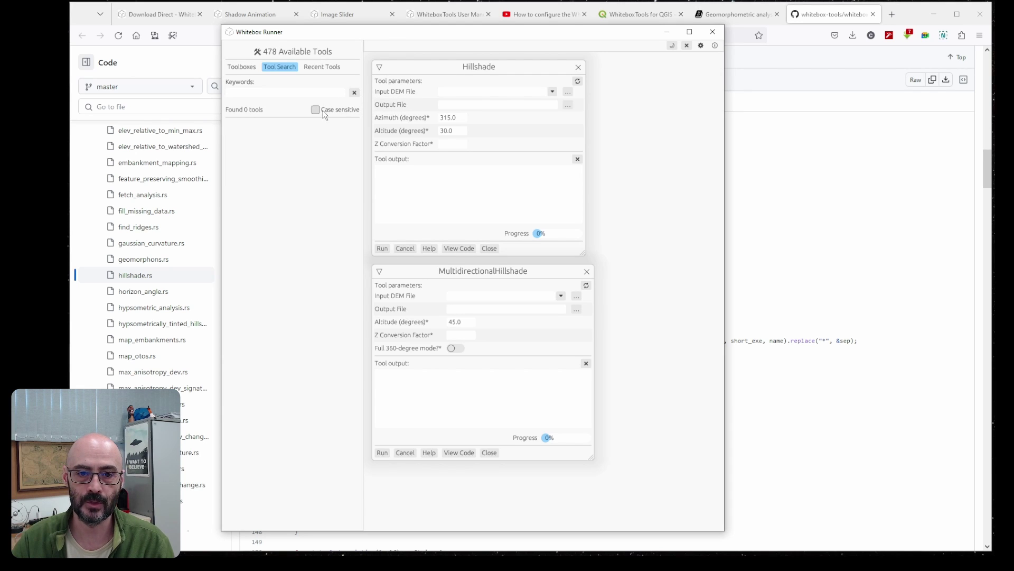
# Browse the toolboxes, examining the Geomorphometric Analysis, Image Processing Tools and LiDAR Tools groups in turn
pyautogui.click(242, 66)
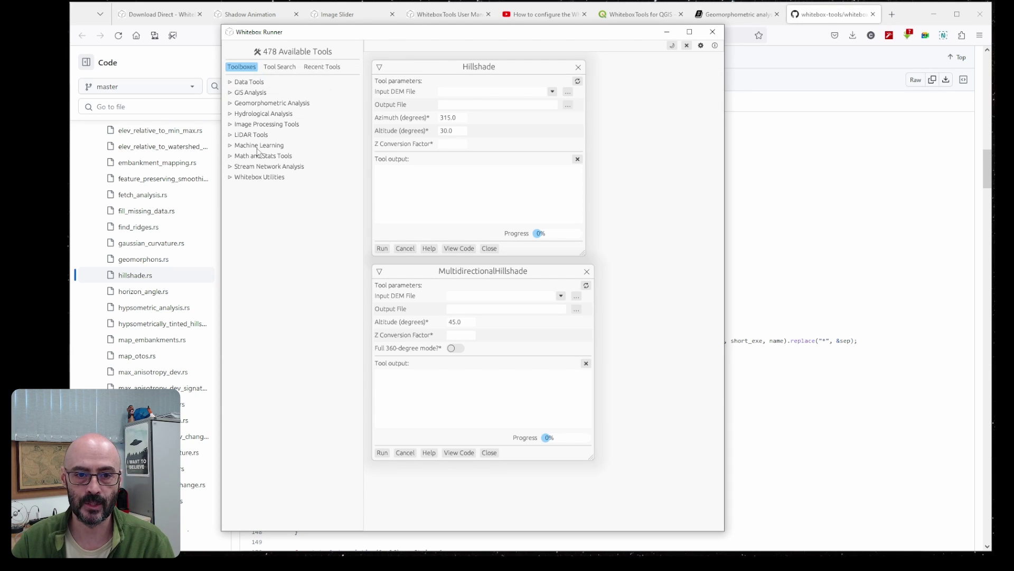
pyautogui.click(230, 103)
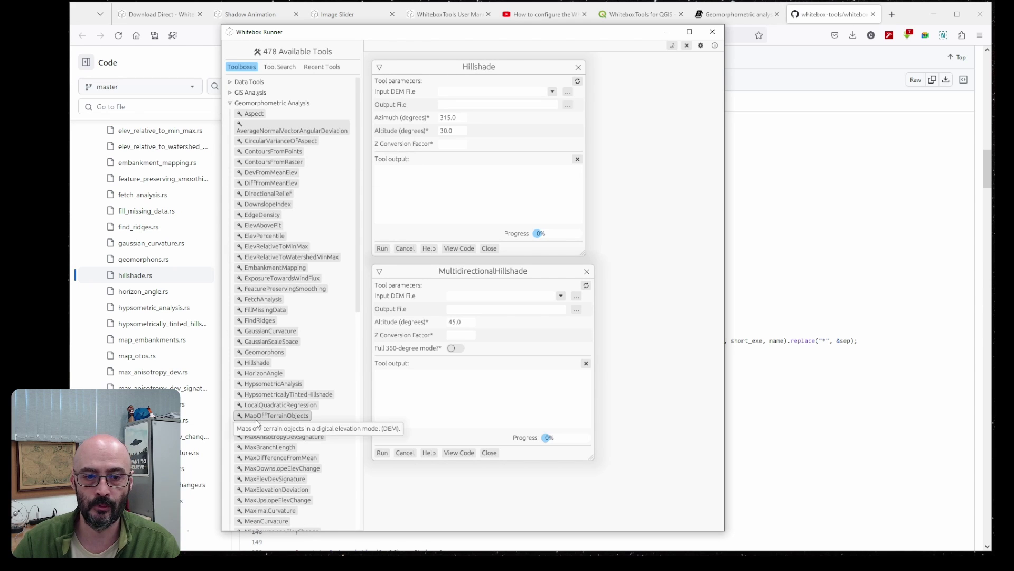
pyautogui.click(230, 103)
pyautogui.click(231, 124)
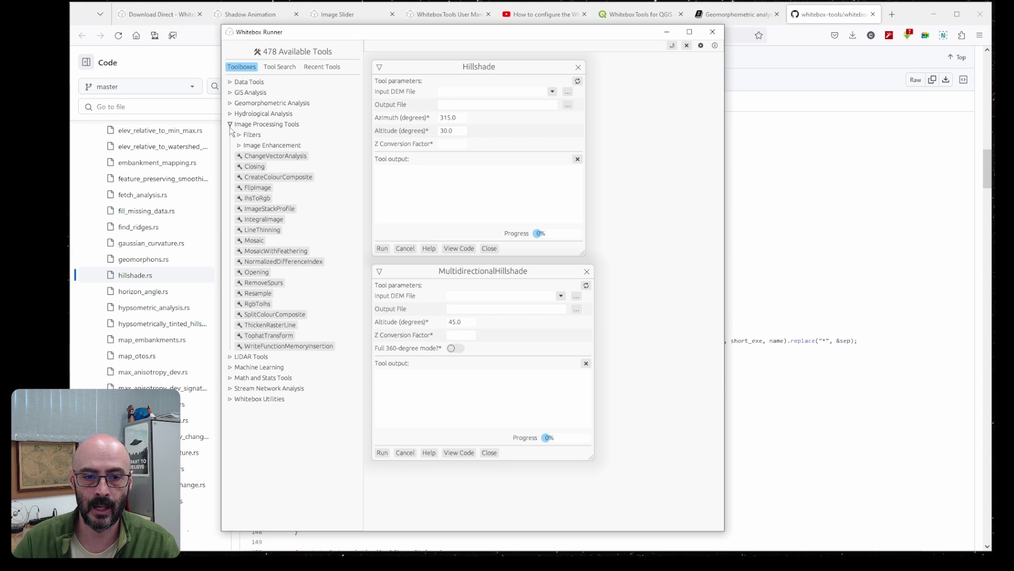
pyautogui.click(231, 124)
pyautogui.click(231, 135)
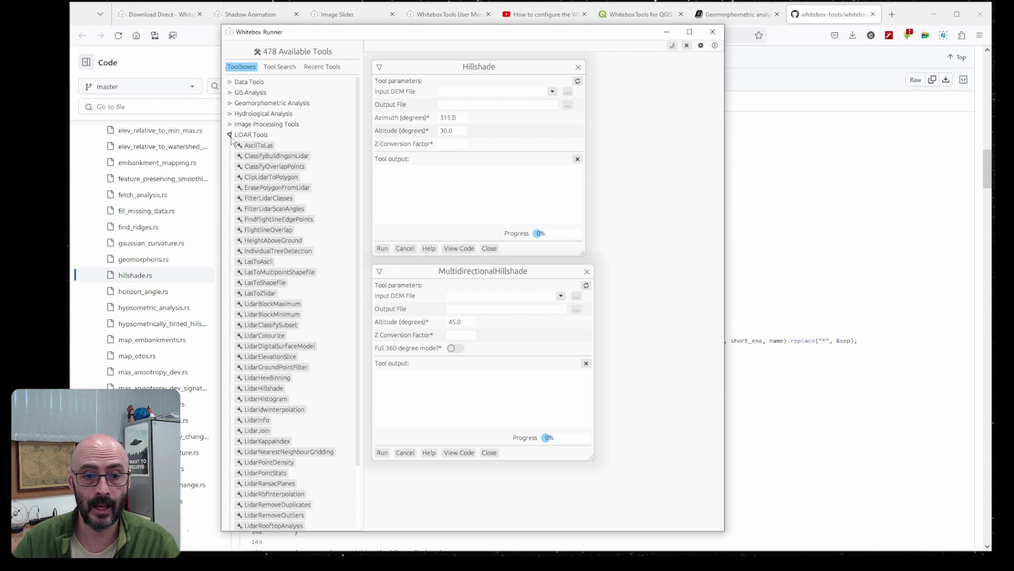
pyautogui.click(230, 135)
# Open the ModifiedKMeansClustering tool from the Machine Learning toolbox and close its duplicate dialog
pyautogui.click(261, 147)
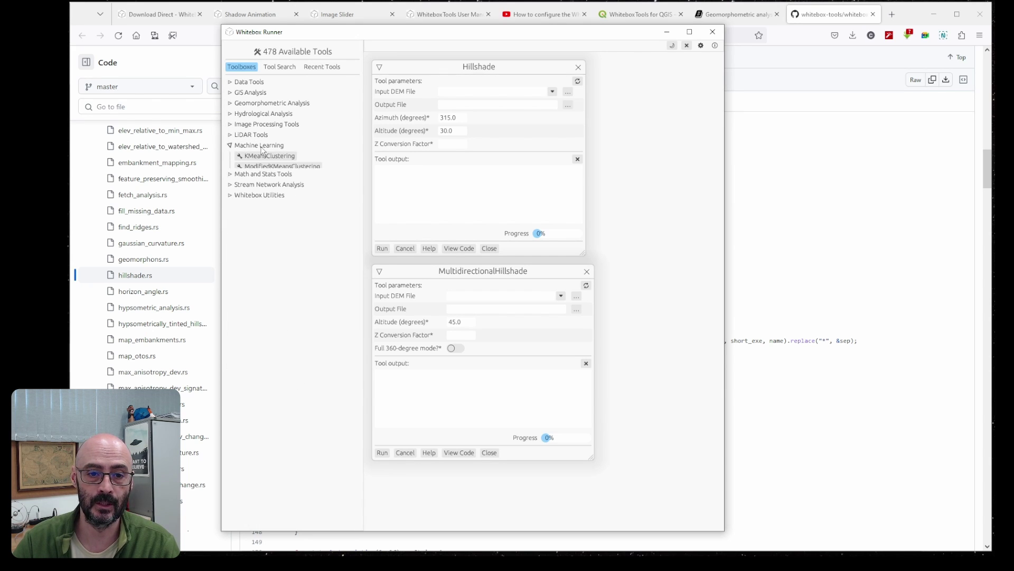
pyautogui.doubleClick(284, 167)
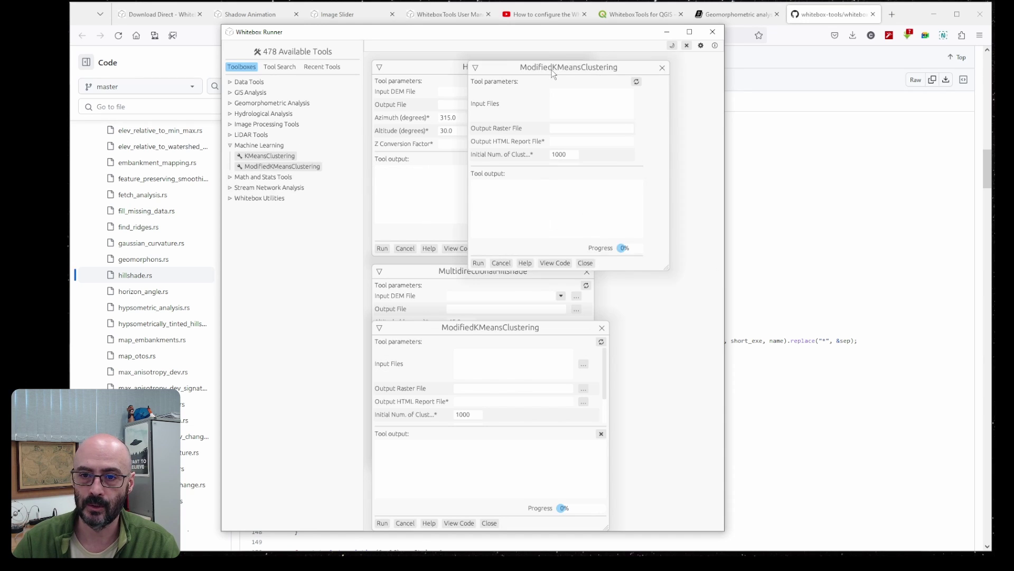
pyautogui.click(675, 70)
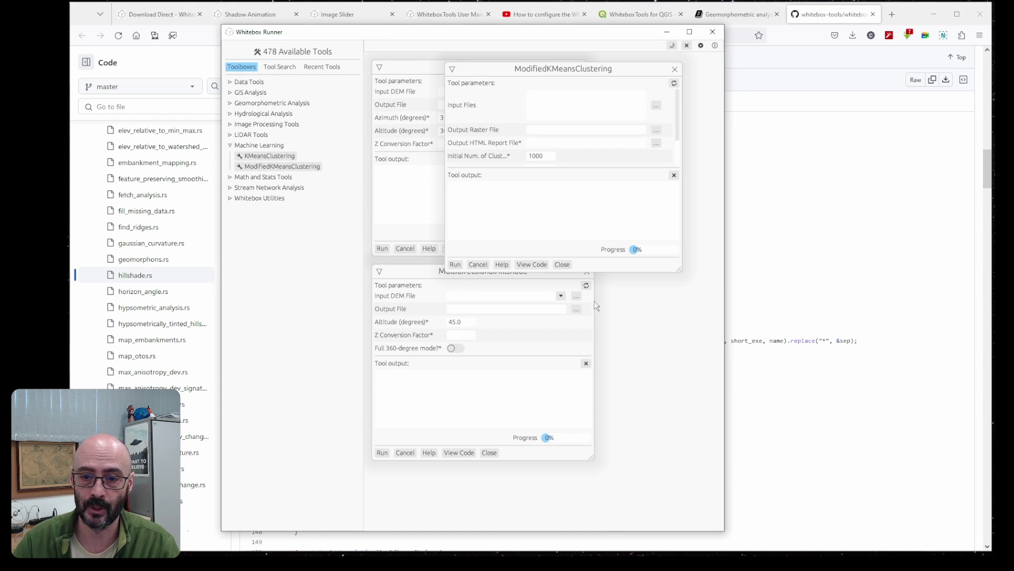
# Open the ModifiedKMeansClustering help page, and go through the manual's Machine Learning tool list to the RandomForestRegression entry
pyautogui.click(502, 264)
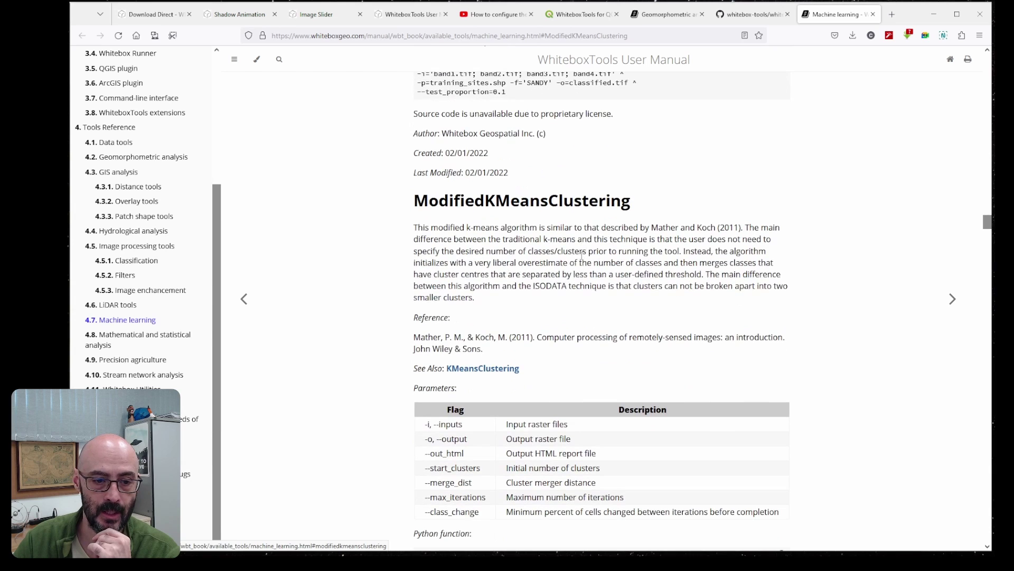
pyautogui.click(579, 256)
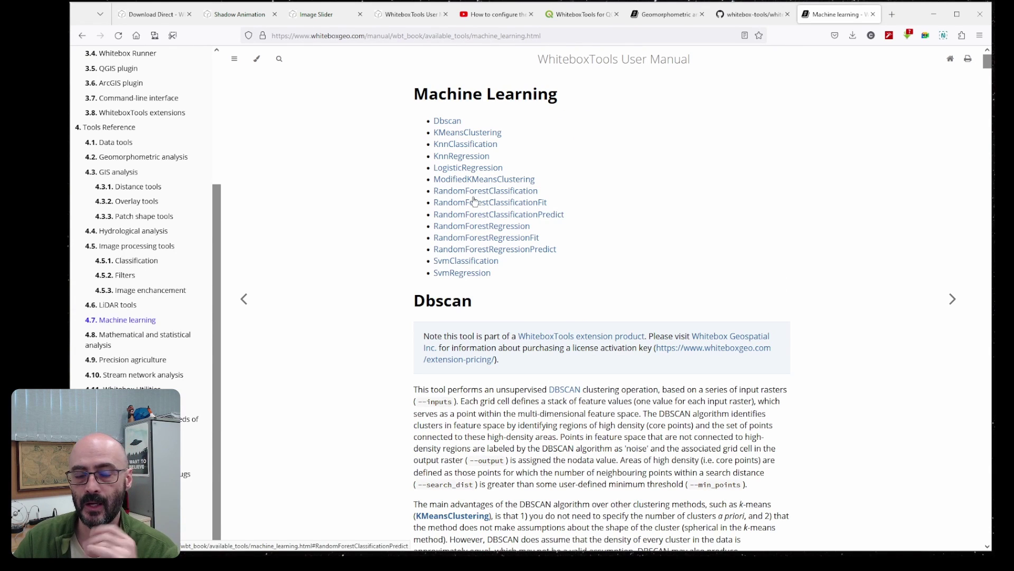
pyautogui.click(483, 226)
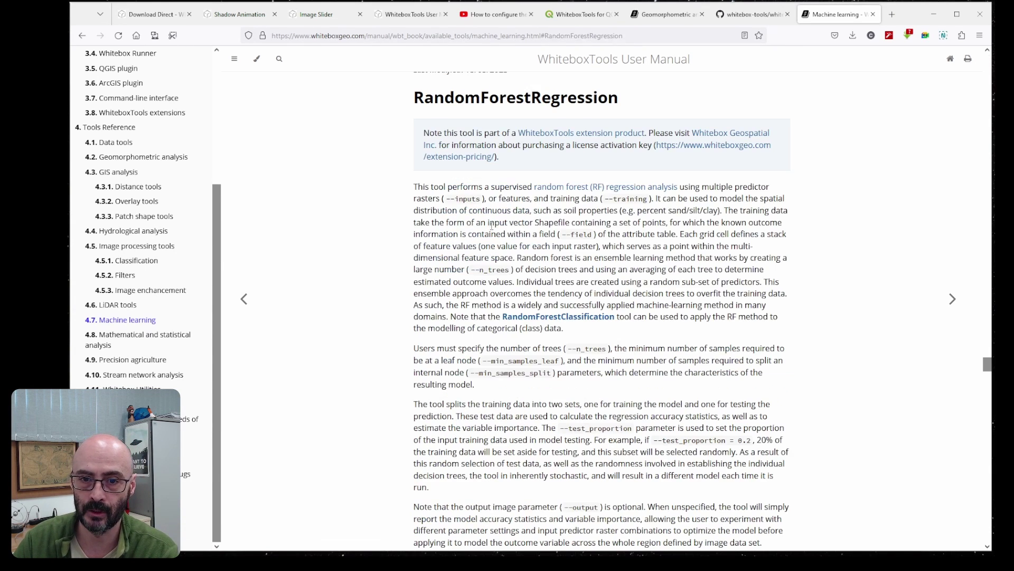
# Highlight the extension licence note for RandomForestRegression and view the Whitebox extension pricing page
pyautogui.moveTo(424, 133); pyautogui.dragTo(567, 162)
pyautogui.click(568, 161)
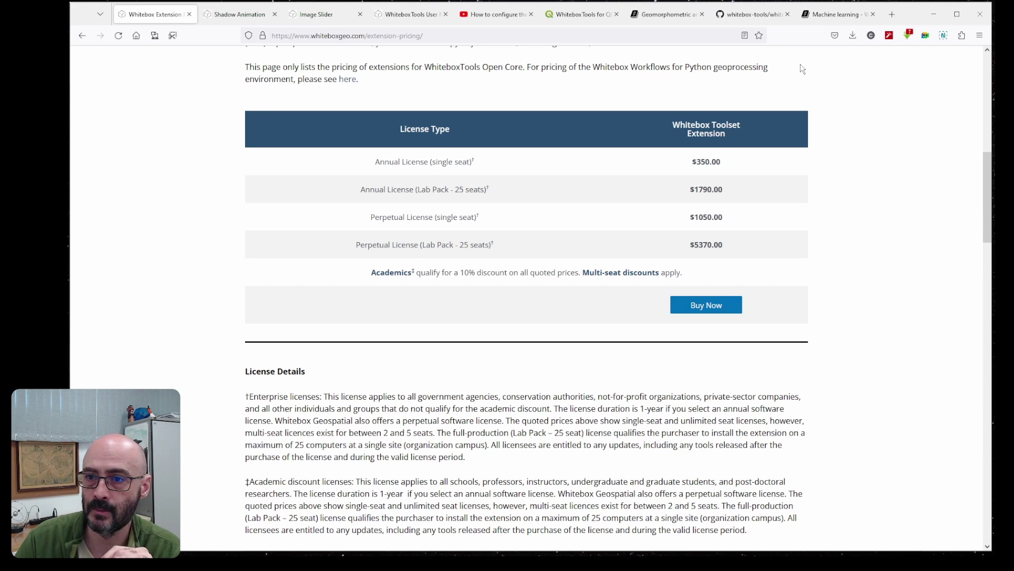
# Return to Whitebox Runner, close the ModifiedKMeansClustering dialog, switch the interface to the dark theme and close the program
pyautogui.hotkey('alt', 'Tab')
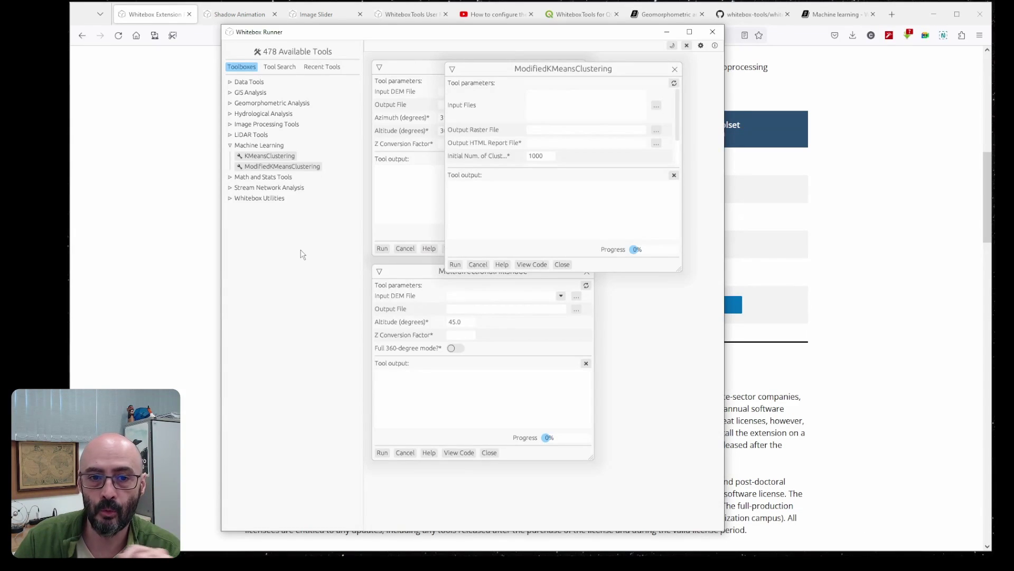
pyautogui.click(675, 69)
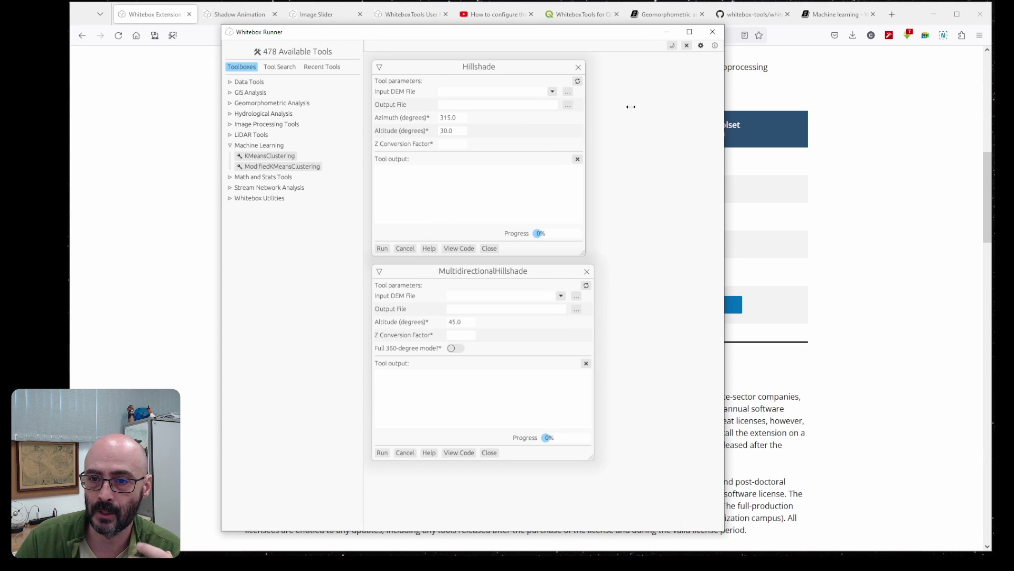
pyautogui.click(672, 45)
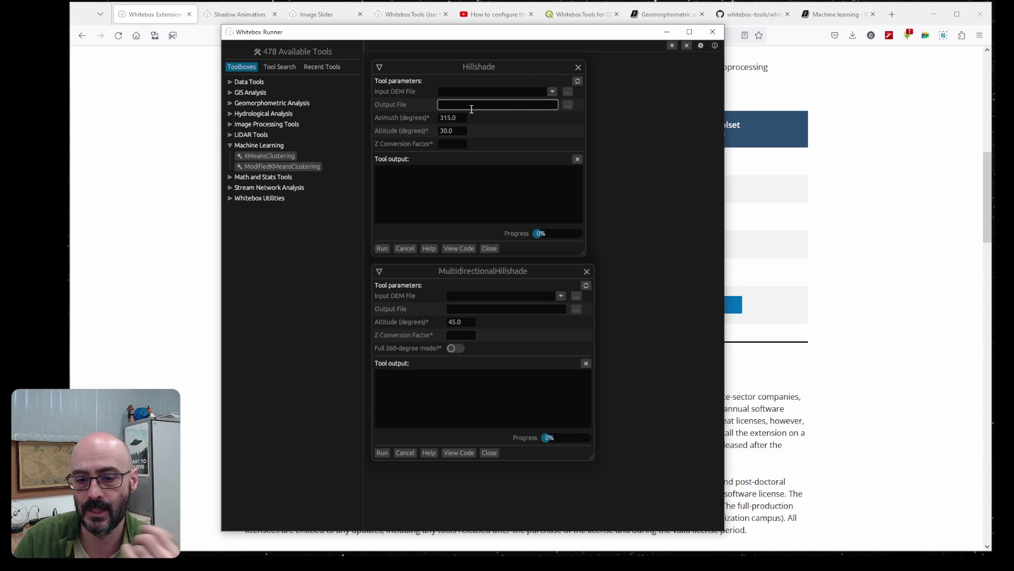
pyautogui.click(712, 33)
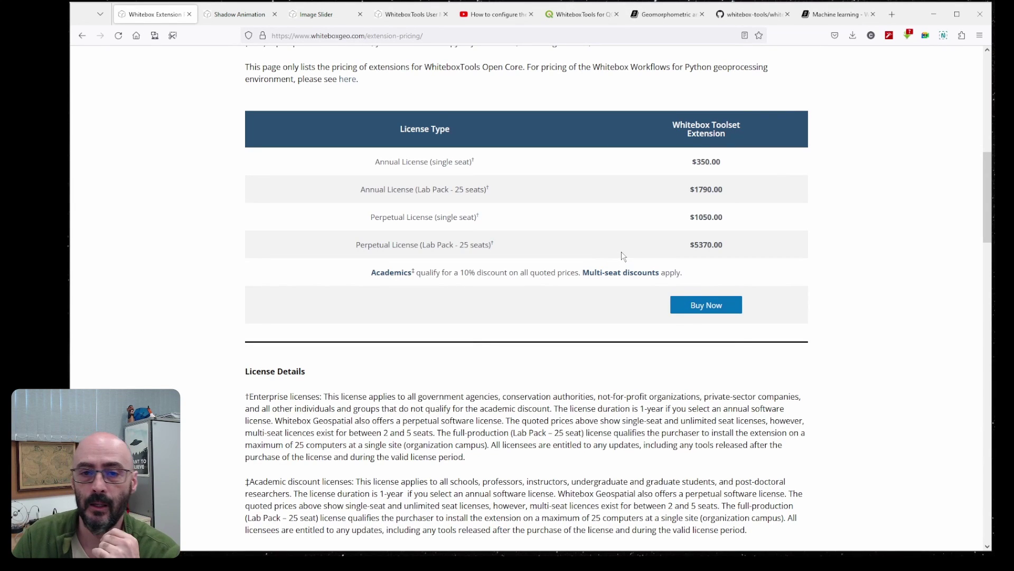
# Examine the WhiteboxTools for QGIS page in the QGIS Python Plugins Repository, highlighting the repository title and plugin name
pyautogui.click(586, 16)
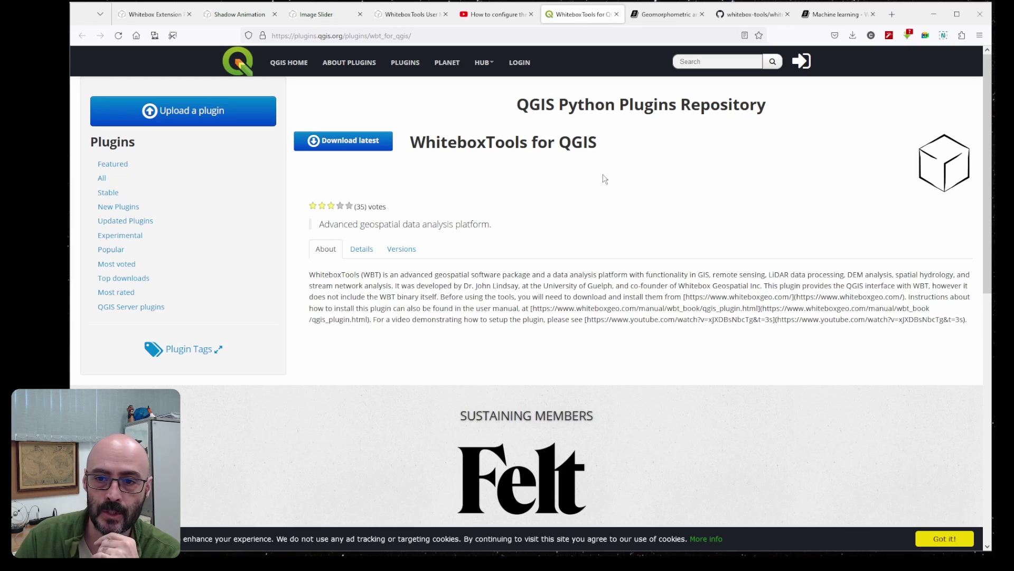
pyautogui.moveTo(518, 108); pyautogui.dragTo(771, 102)
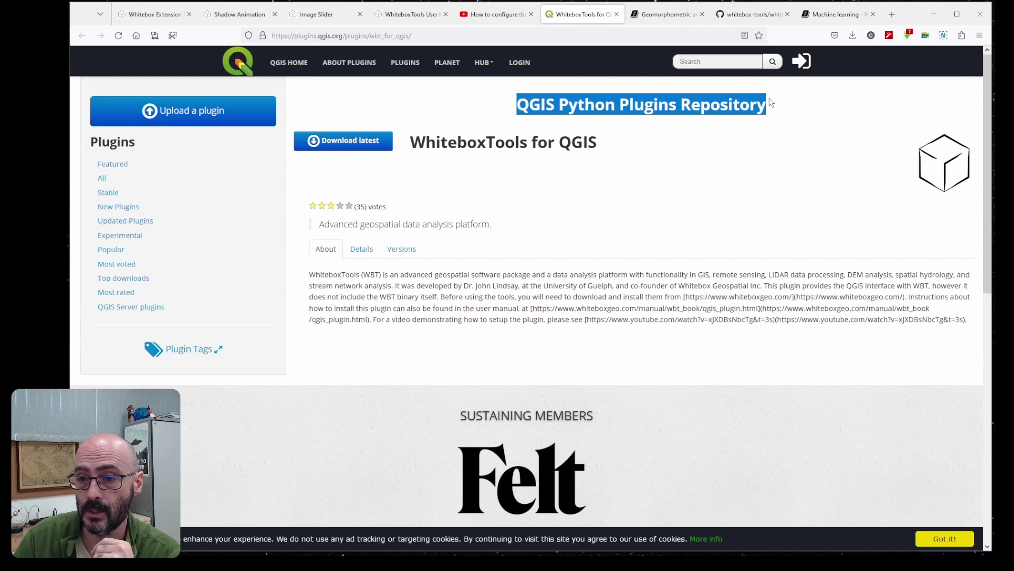
pyautogui.moveTo(413, 143); pyautogui.dragTo(607, 147)
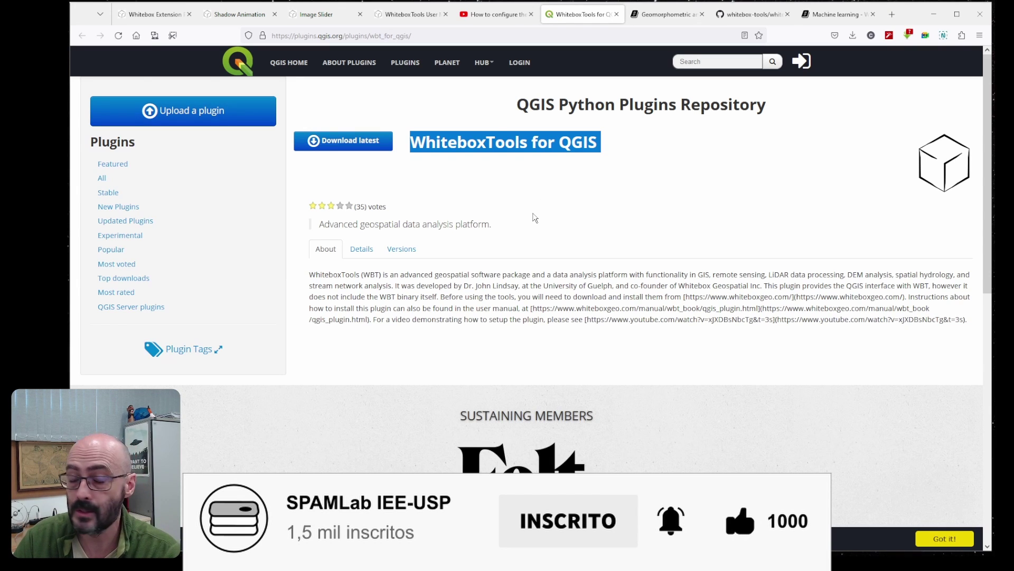
# Switch to QGIS and look up the WhiteboxTools for QGIS plugin by searching for "white" in the plugin manager
pyautogui.click(932, 18)
pyautogui.click(108, 104)
pyautogui.click(74, 88)
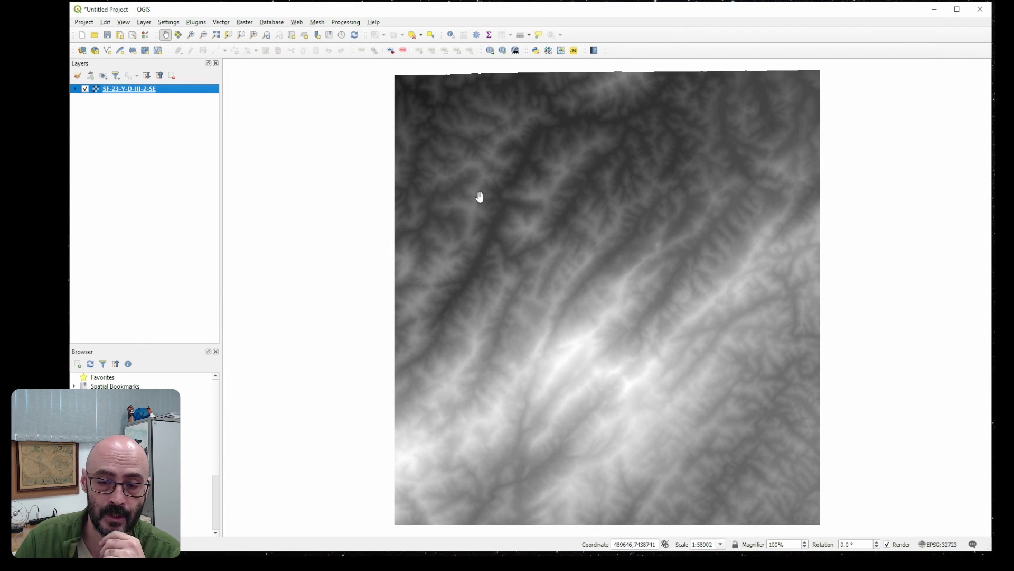
pyautogui.click(197, 22)
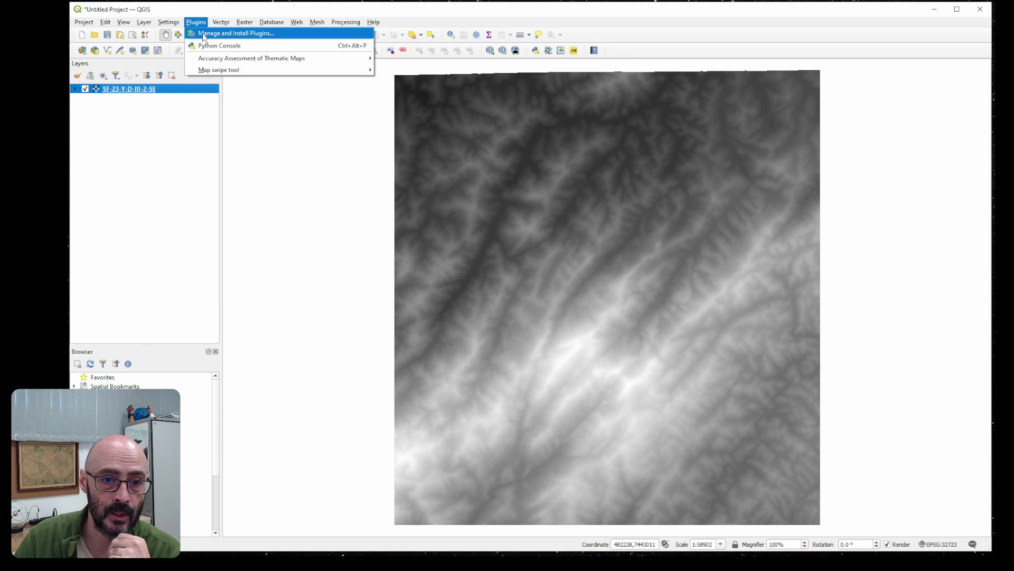
pyautogui.click(202, 34)
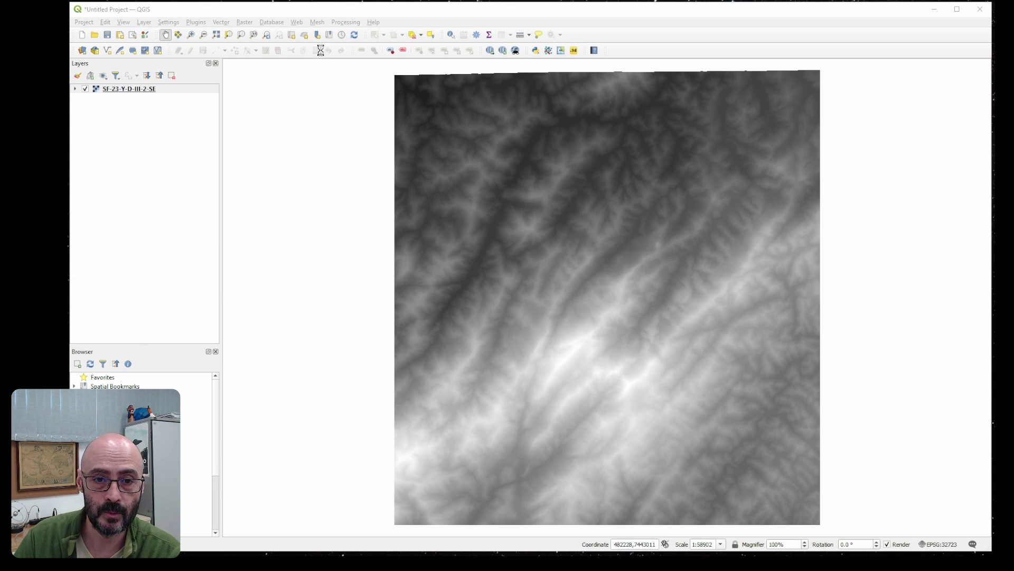
pyautogui.write('white')
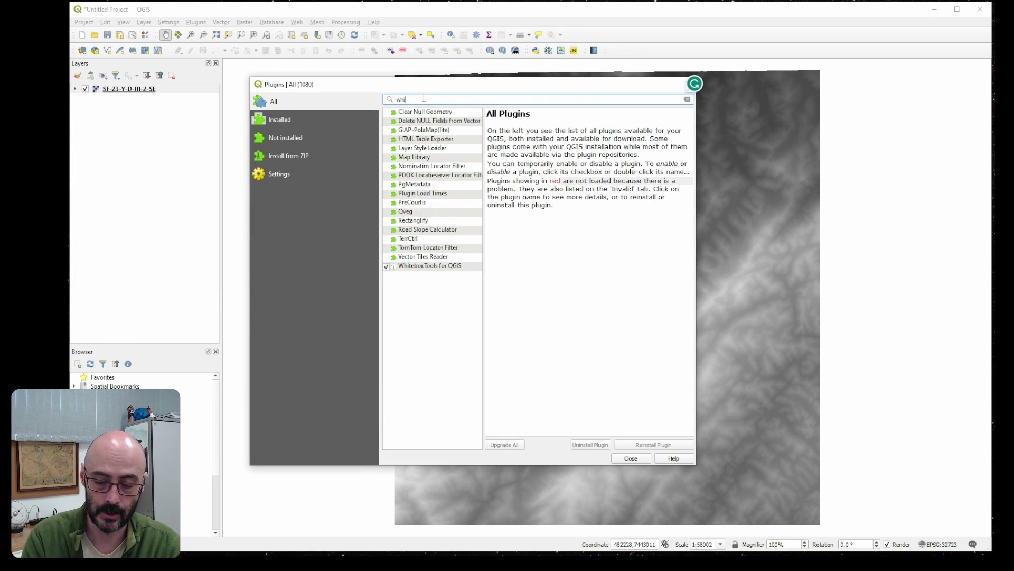
pyautogui.click(426, 112)
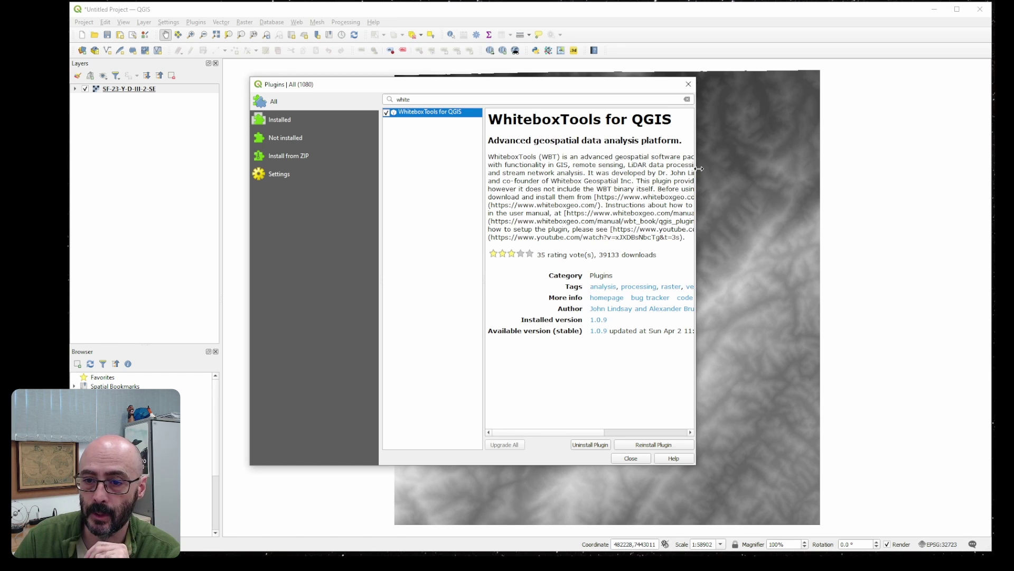
pyautogui.moveTo(697, 166); pyautogui.dragTo(784, 165)
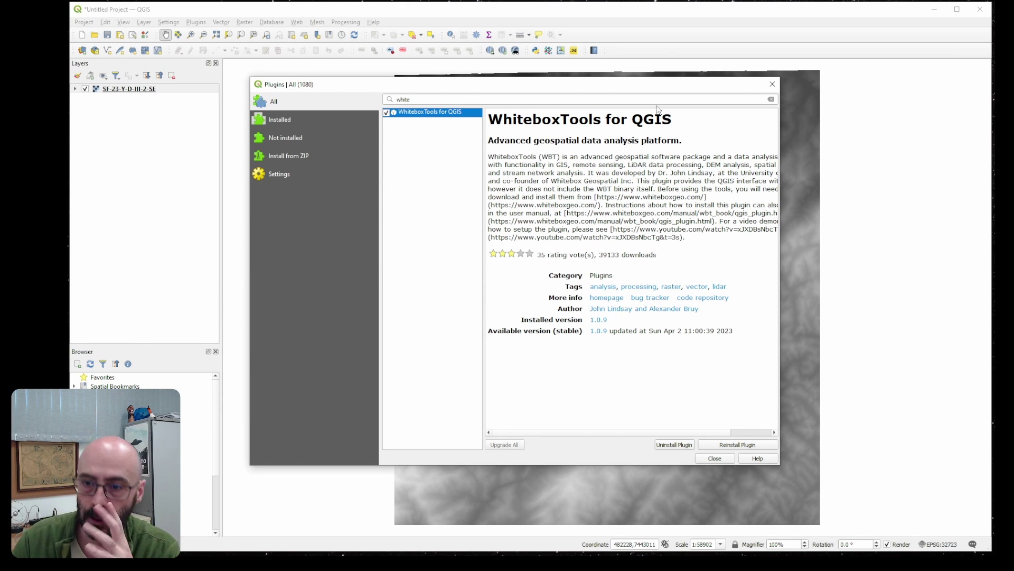
pyautogui.click(771, 84)
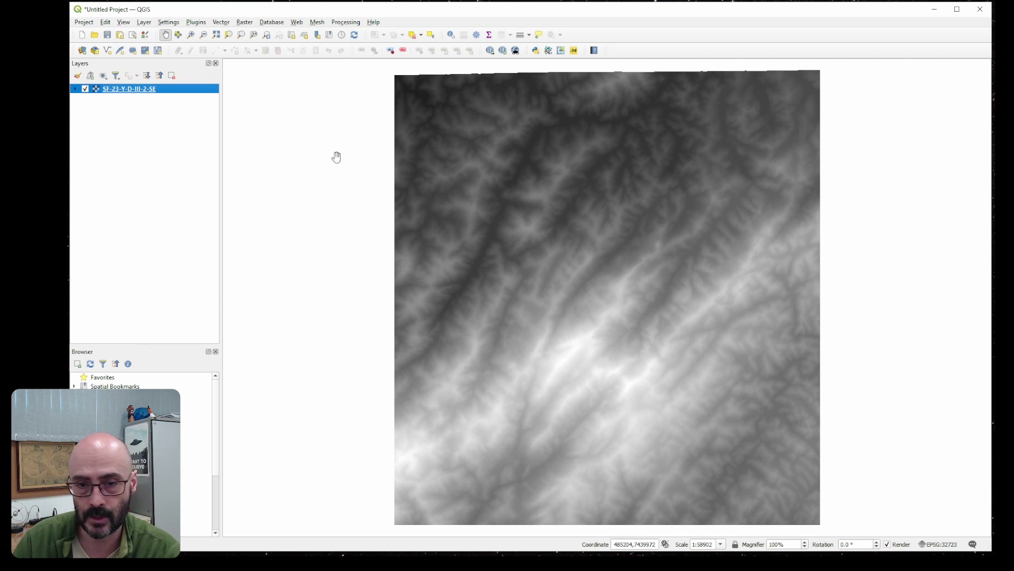
# Show the Processing Toolbox and open the Processing options
pyautogui.click(477, 35)
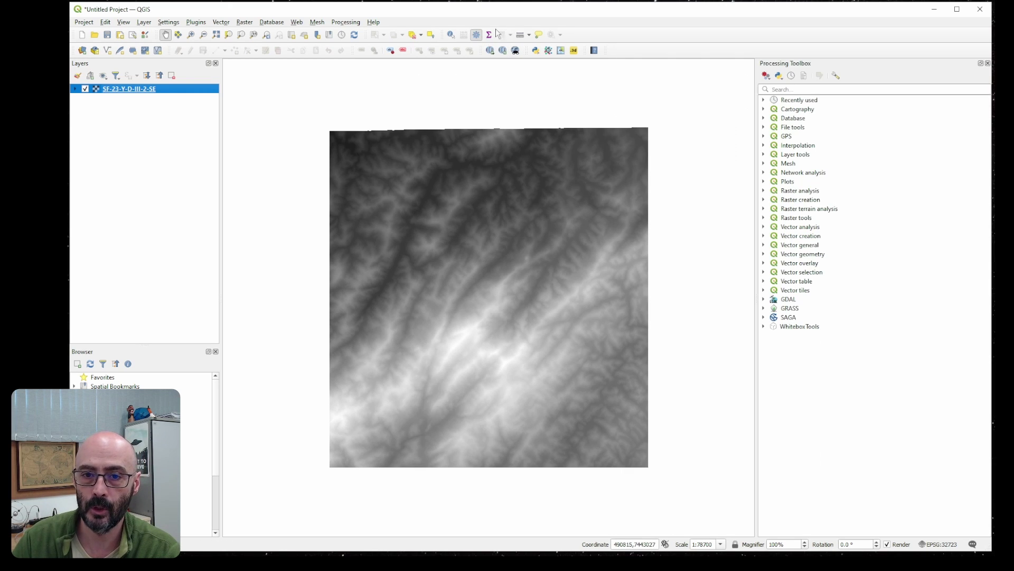
pyautogui.click(777, 76)
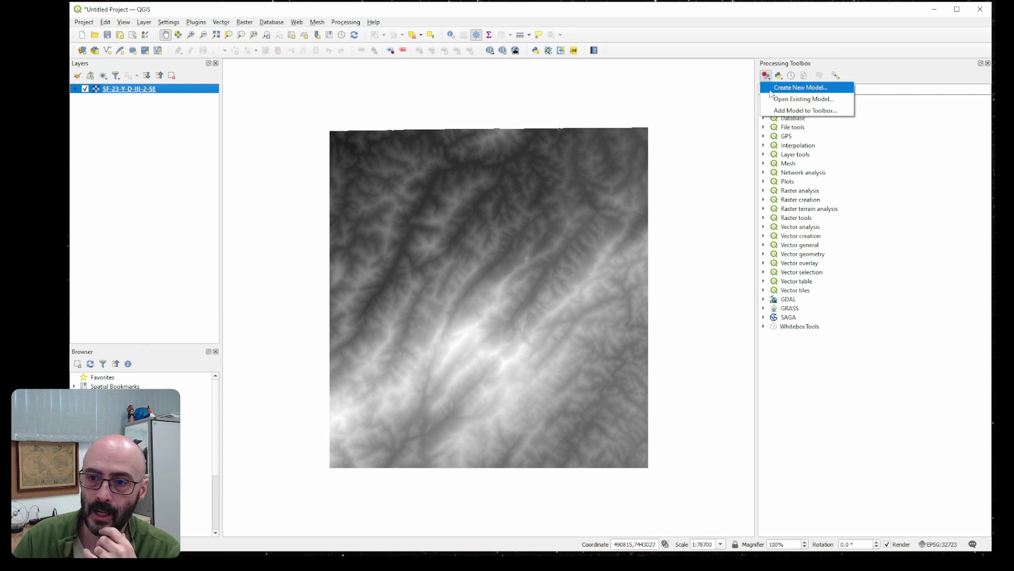
pyautogui.click(828, 62)
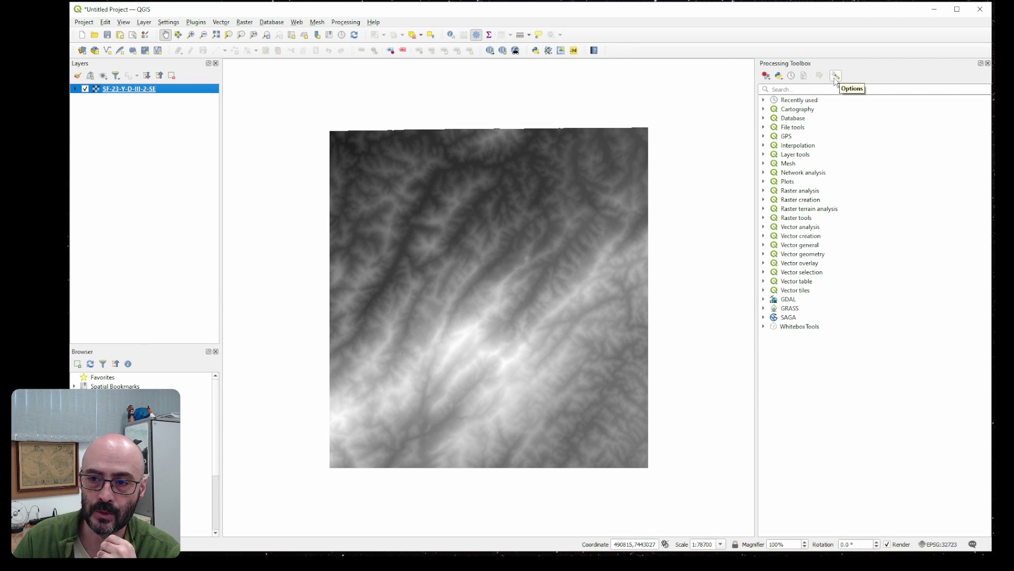
pyautogui.click(836, 78)
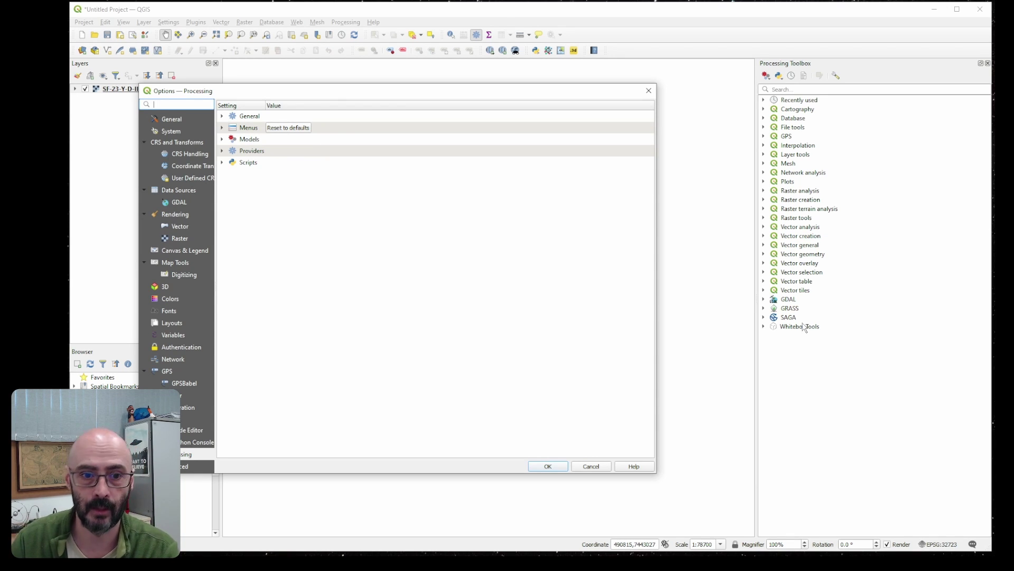
# Expand the WhiteboxTools provider settings in the Processing options and select the WhiteboxTools executable path
pyautogui.moveTo(296, 92); pyautogui.dragTo(394, 100)
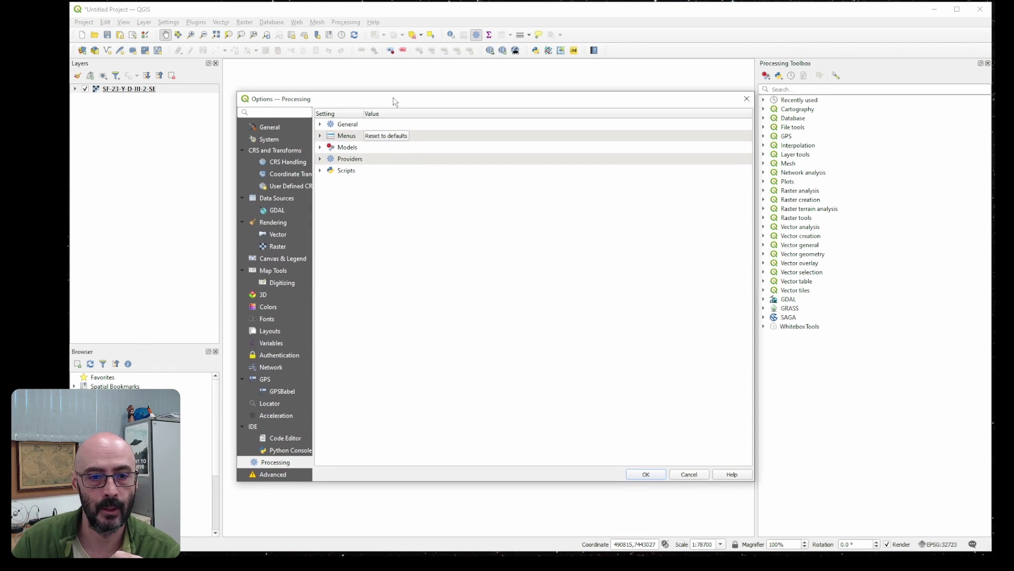
pyautogui.click(320, 159)
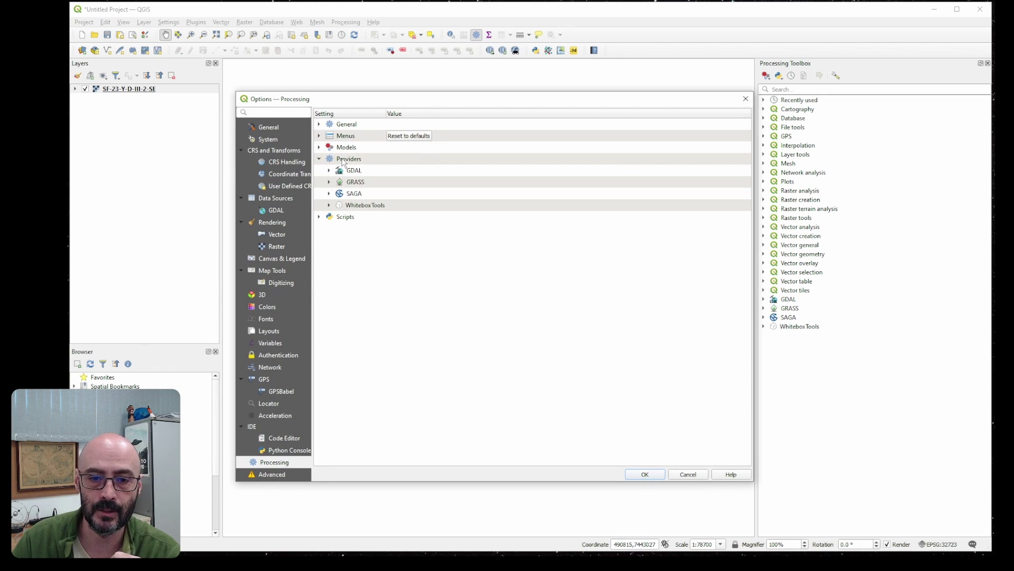
pyautogui.click(345, 160)
pyautogui.click(360, 205)
pyautogui.doubleClick(357, 204)
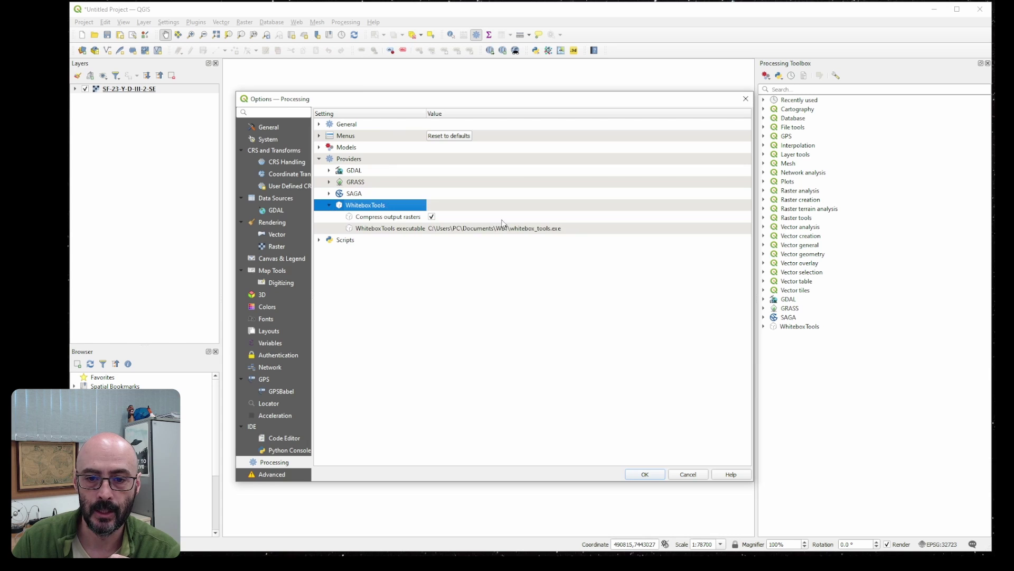
pyautogui.click(528, 228)
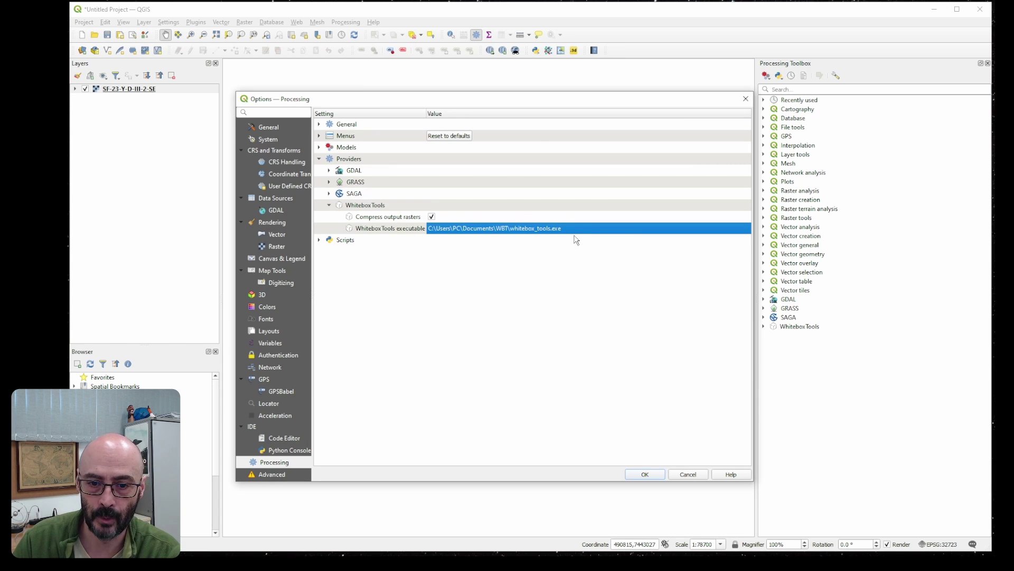
# Switch to the WBT folder in File Explorer, check its executable files and select the full folder path
pyautogui.click(222, 561)
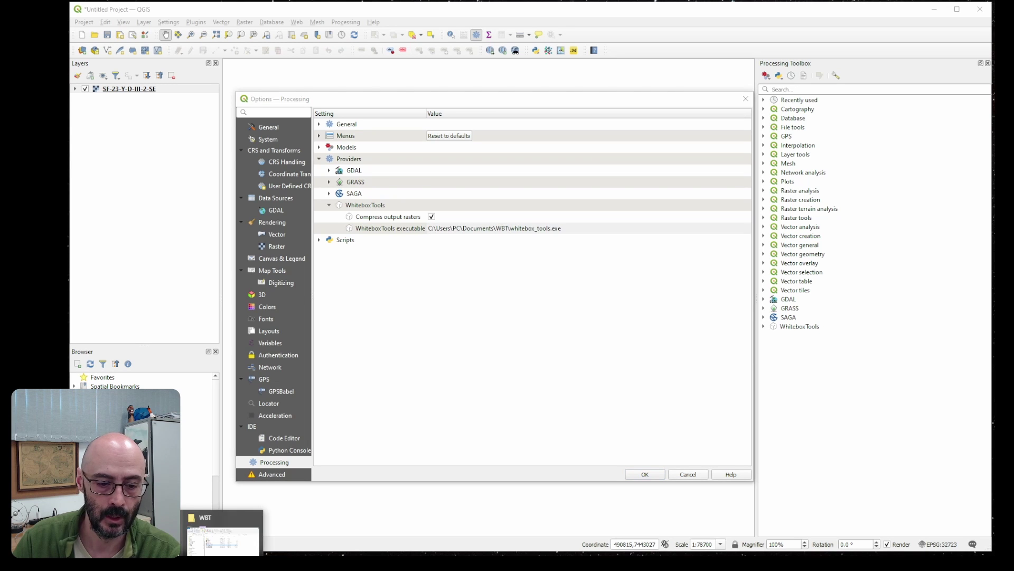
pyautogui.click(222, 539)
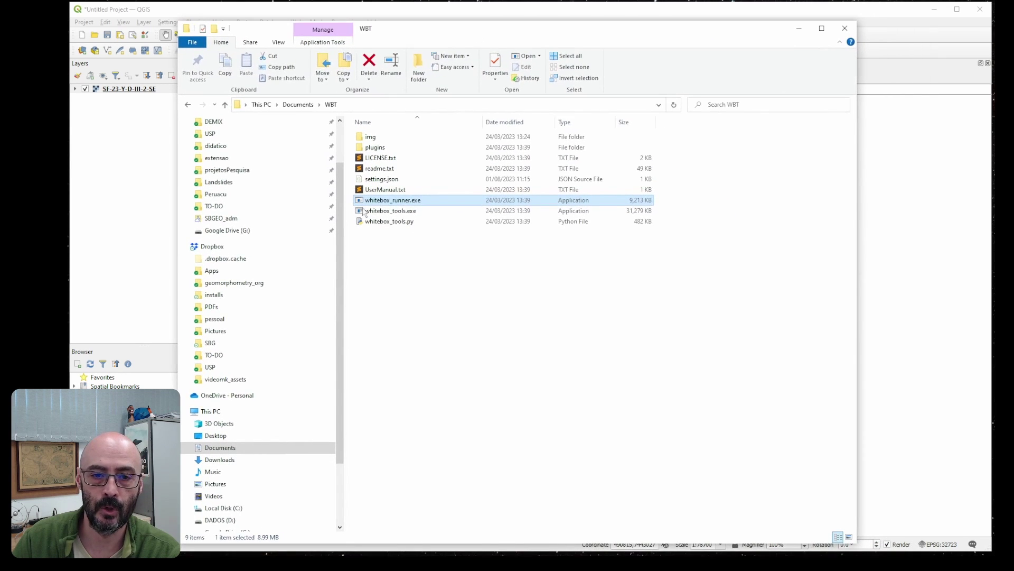
pyautogui.click(386, 203)
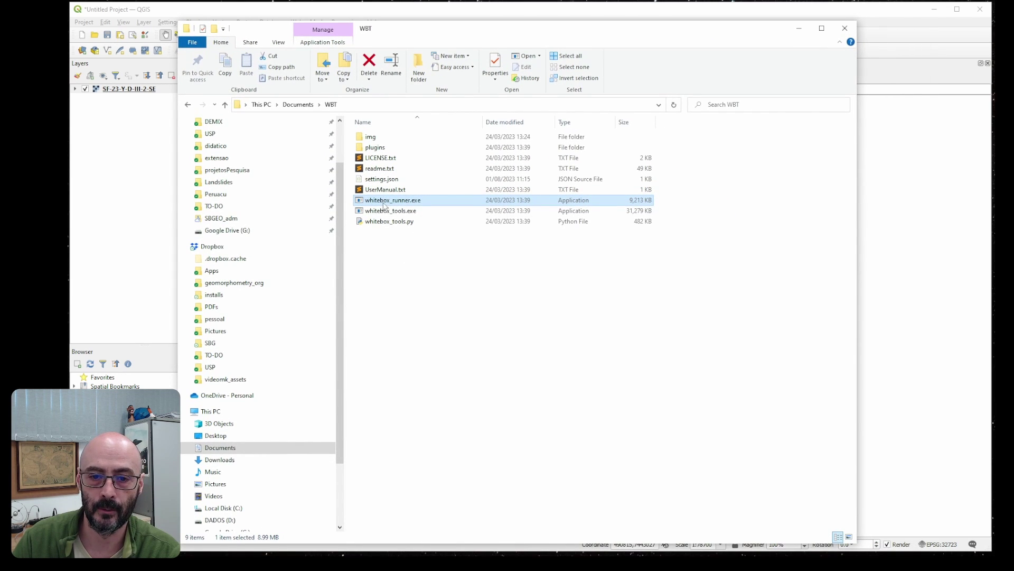
pyautogui.click(429, 236)
pyautogui.click(356, 104)
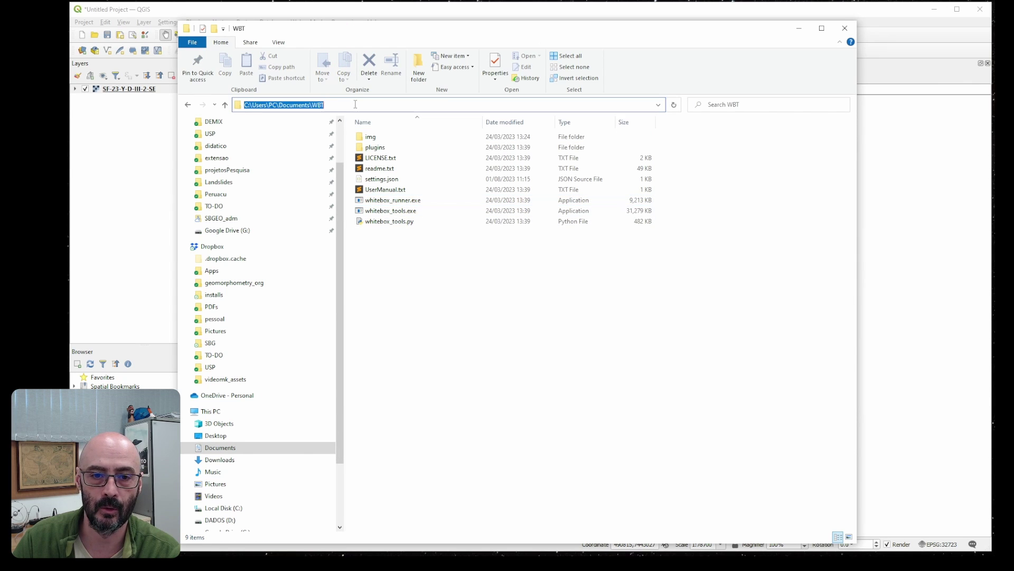
pyautogui.moveTo(355, 104); pyautogui.dragTo(251, 106)
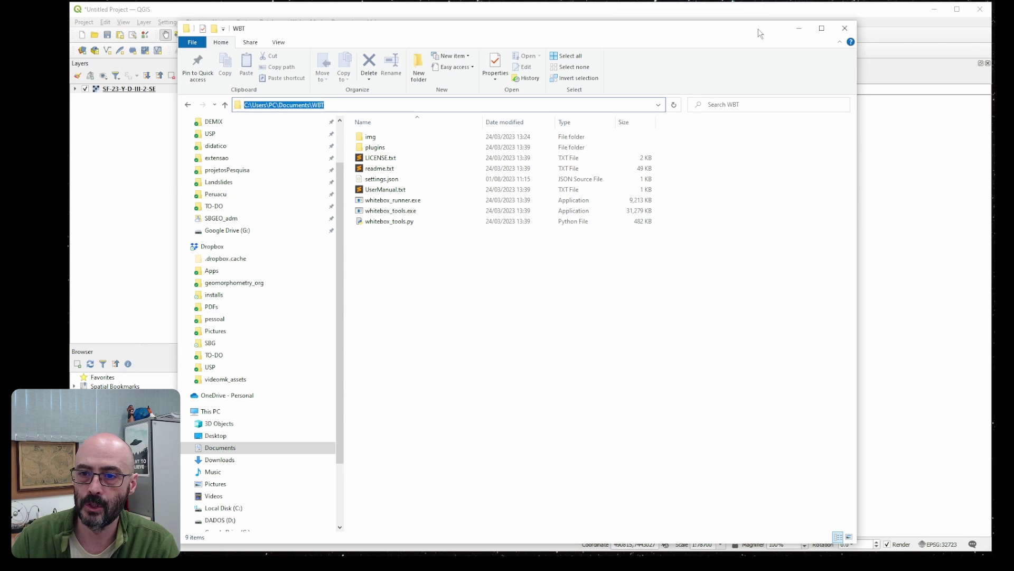
# Return to the Processing options and accept C:\Users\PC\Documents\WBT\whitebox_tools.exe as the WhiteboxTools executable
pyautogui.click(799, 28)
pyautogui.doubleClick(509, 228)
pyautogui.moveTo(509, 228); pyautogui.dragTo(428, 228)
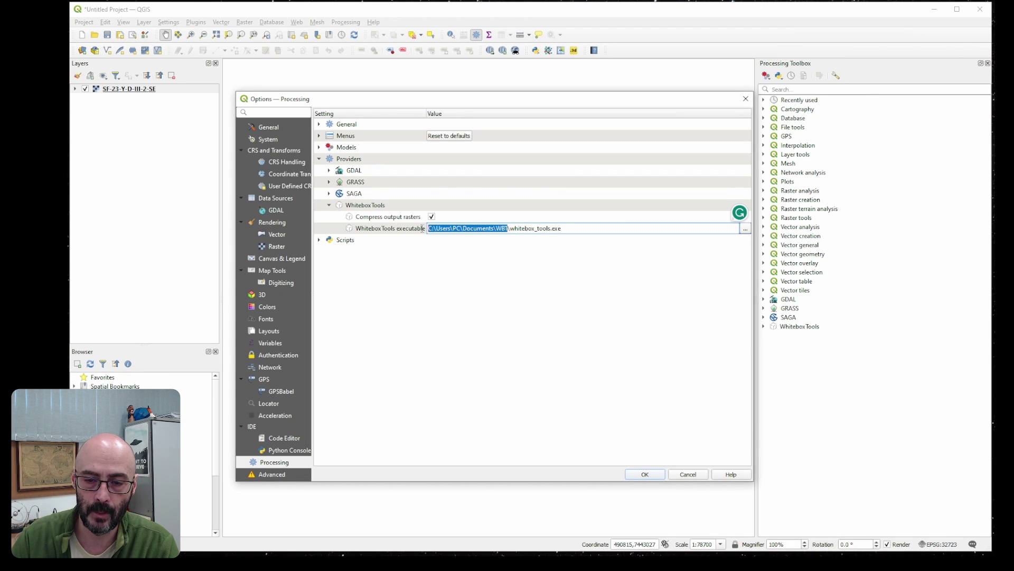
pyautogui.click(509, 228)
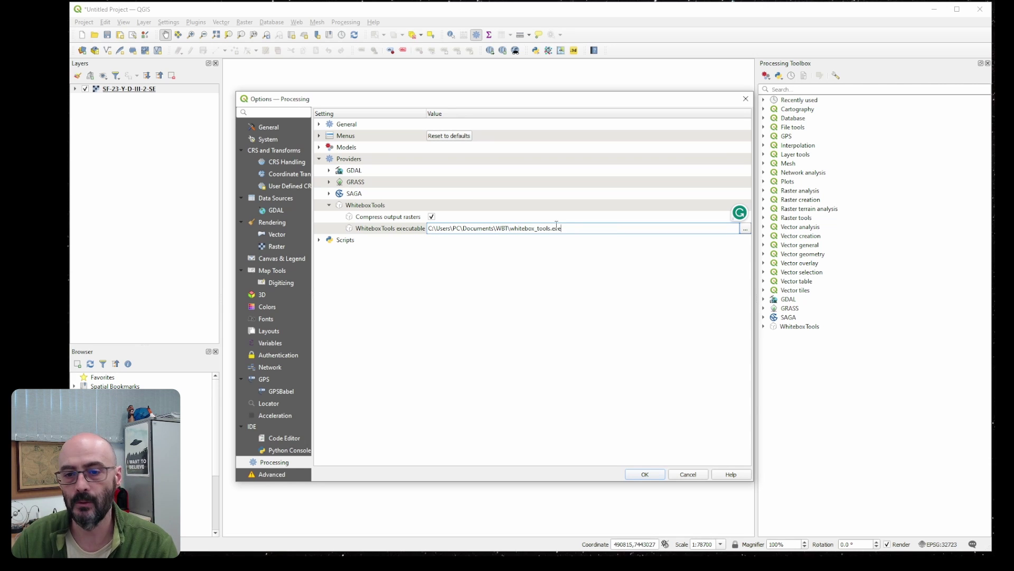
pyautogui.click(580, 222)
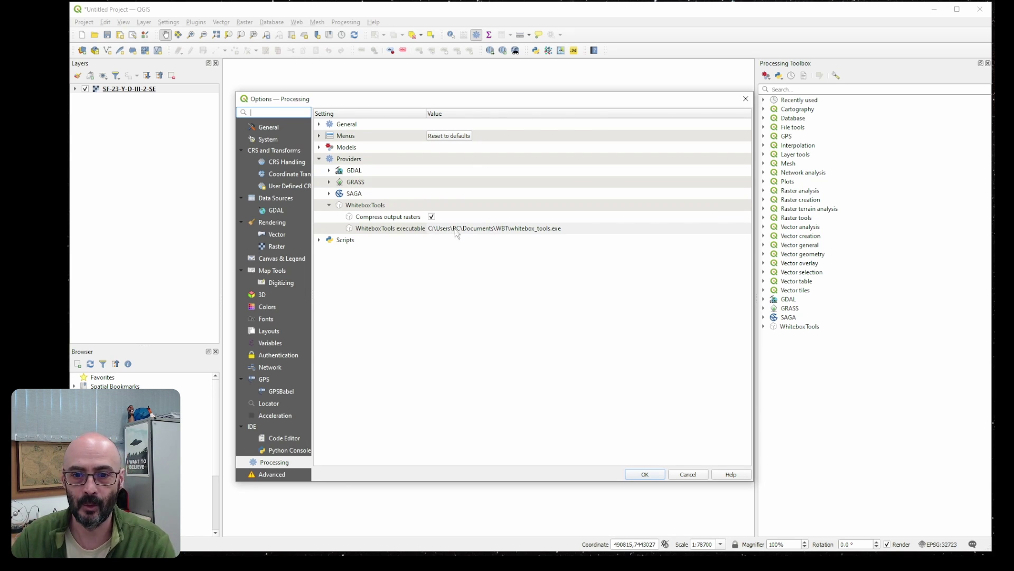
pyautogui.click(645, 474)
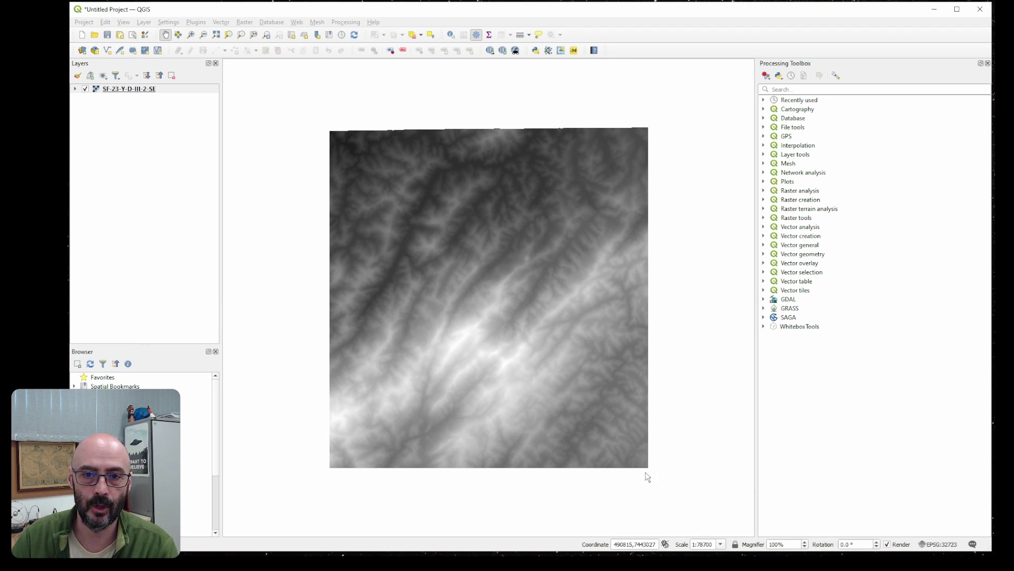
# Expand the WhiteboxTools provider in the Processing Toolbox and search the toolbox for "hills"
pyautogui.click(764, 327)
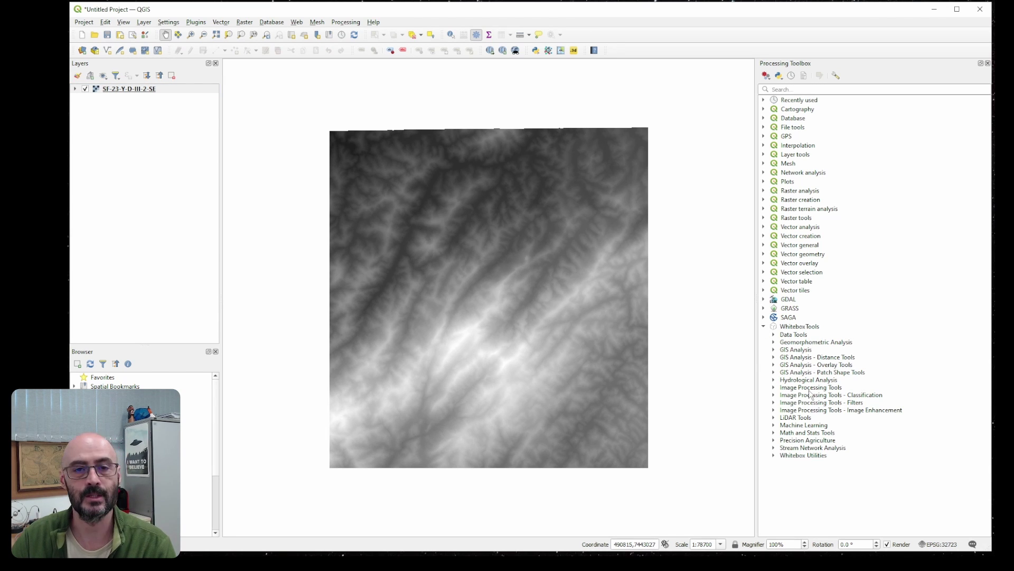
pyautogui.click(800, 328)
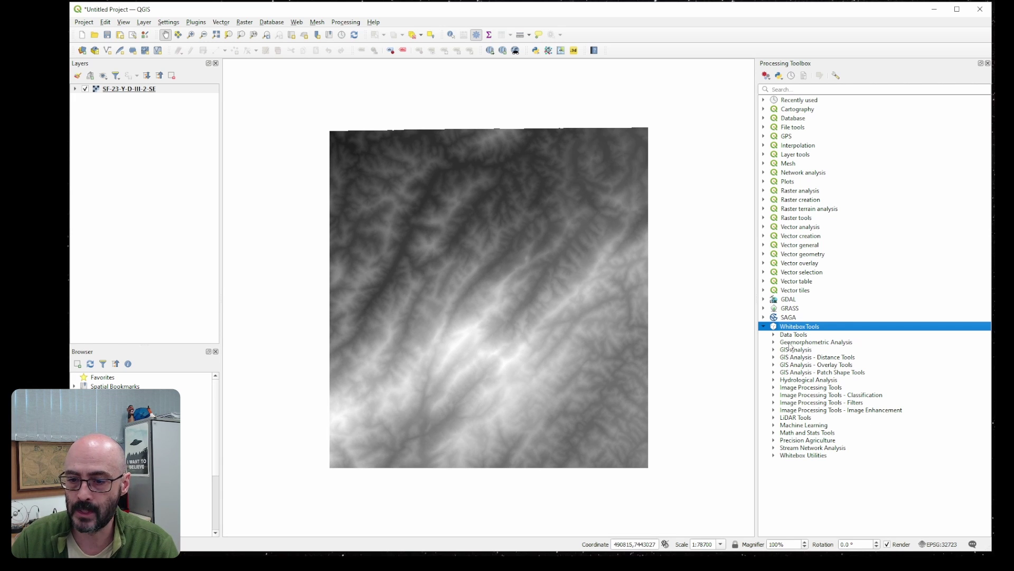
pyautogui.click(821, 90)
pyautogui.write('hills')
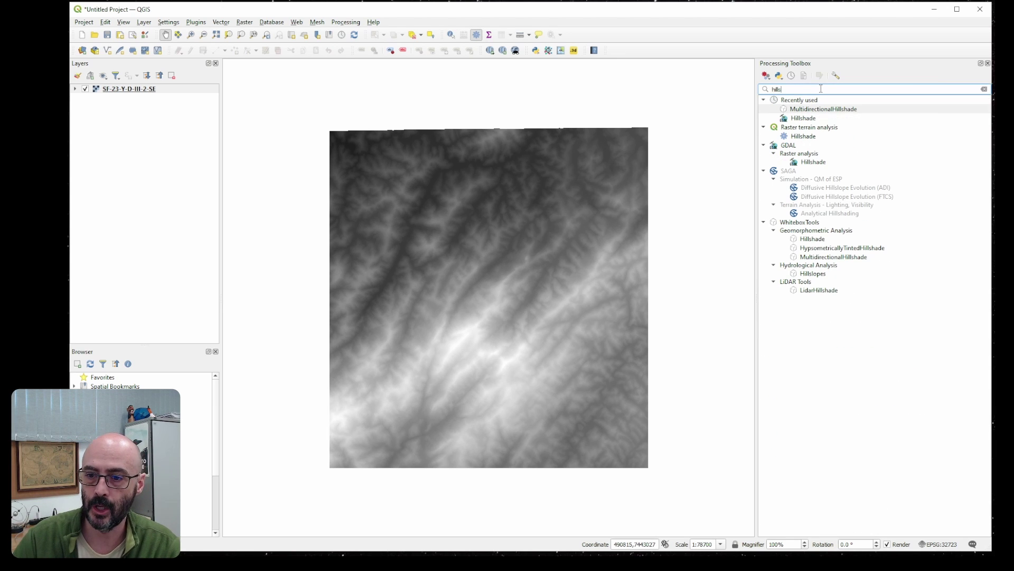
# Open the WhiteboxTools MultidirectionalHillshade tool with SF-23-Y-D-III-2-SE as its input DEM
pyautogui.click(821, 240)
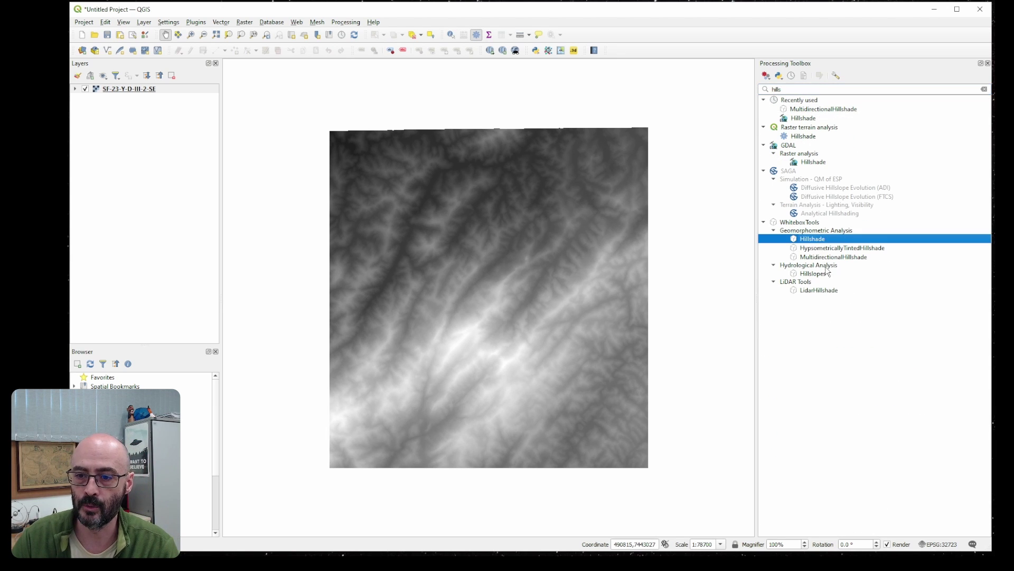
pyautogui.click(836, 248)
pyautogui.click(822, 257)
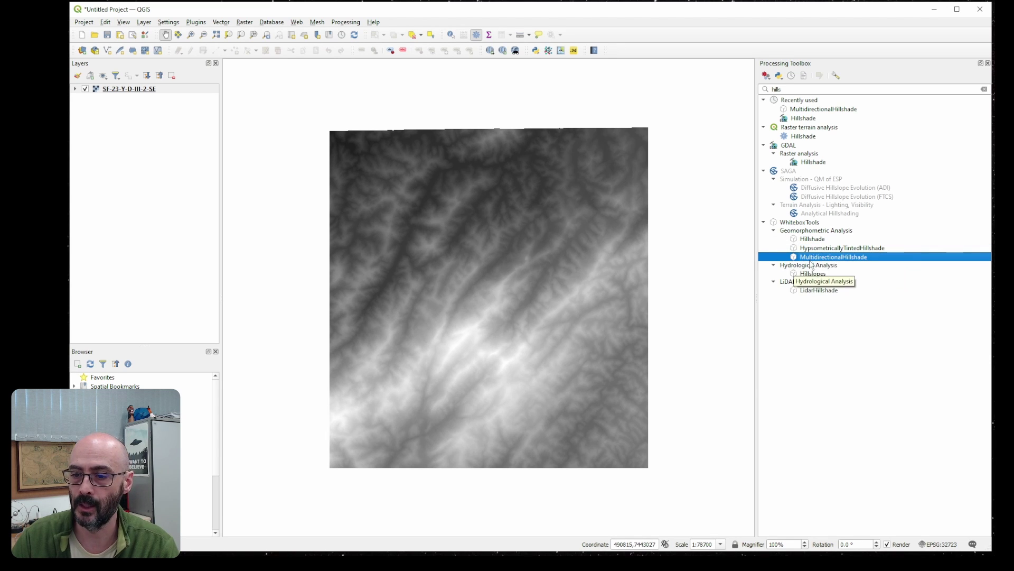
pyautogui.doubleClick(812, 259)
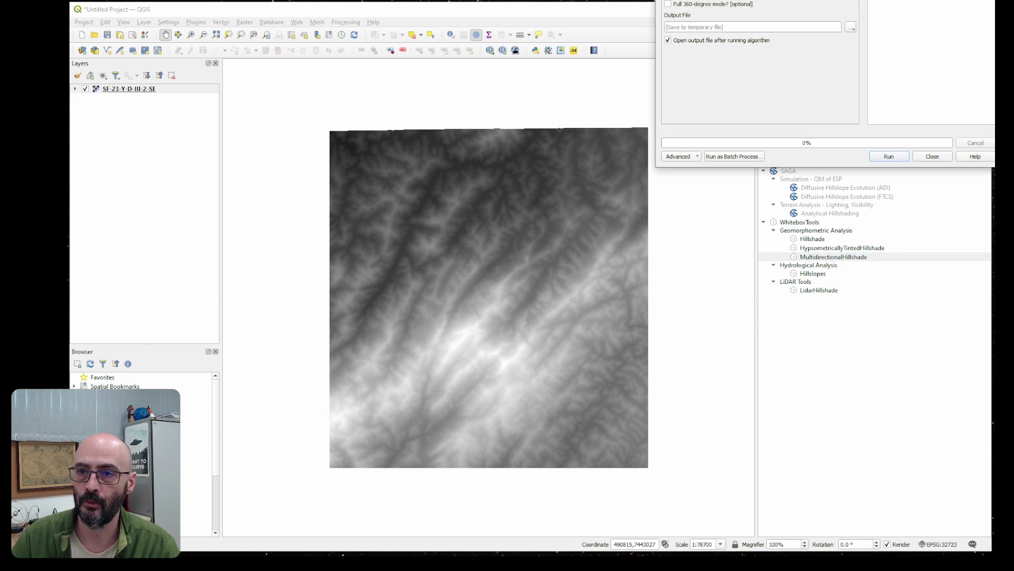
pyautogui.moveTo(517, 131); pyautogui.dragTo(516, 101)
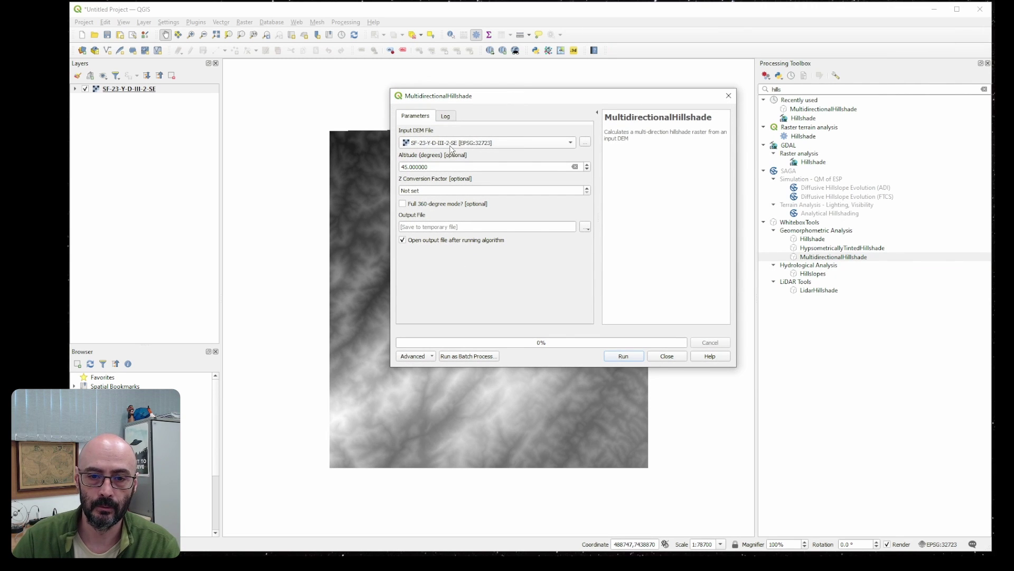
pyautogui.click(490, 144)
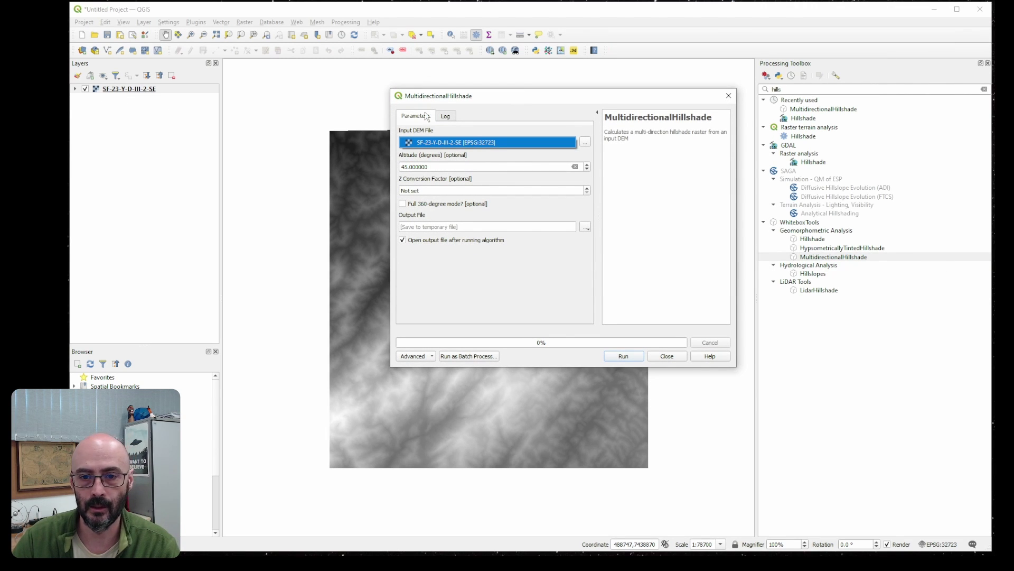
pyautogui.click(545, 115)
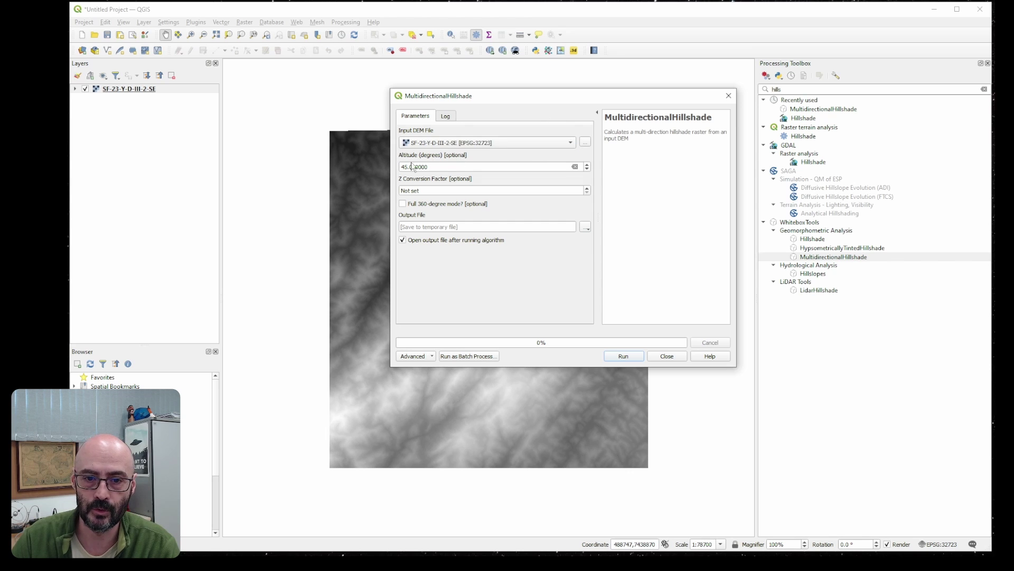
# Set the hillshade altitude to 35 degrees and enable full 360-degree mode
pyautogui.moveTo(406, 167); pyautogui.dragTo(377, 165)
pyautogui.write('3')
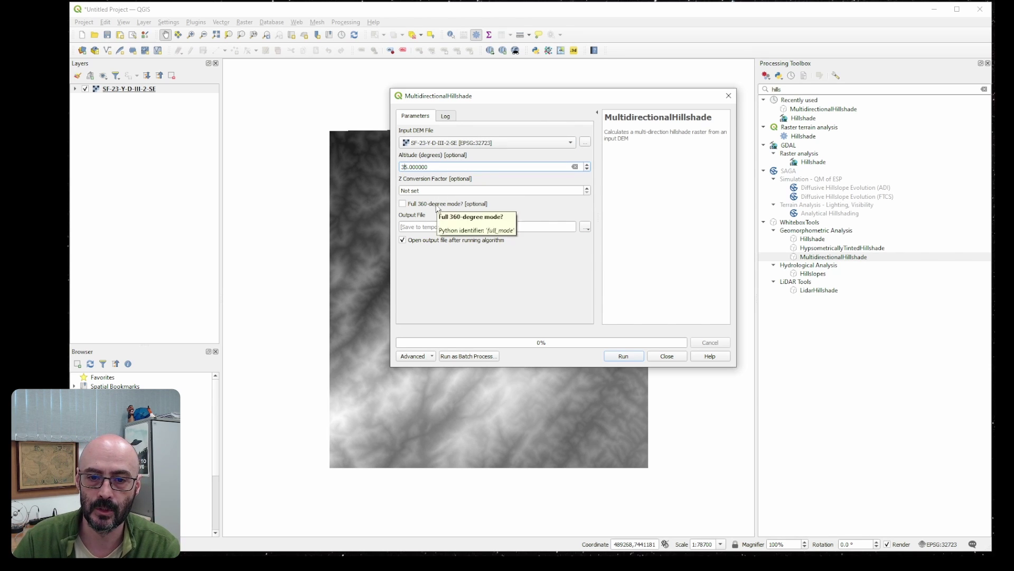
pyautogui.click(456, 204)
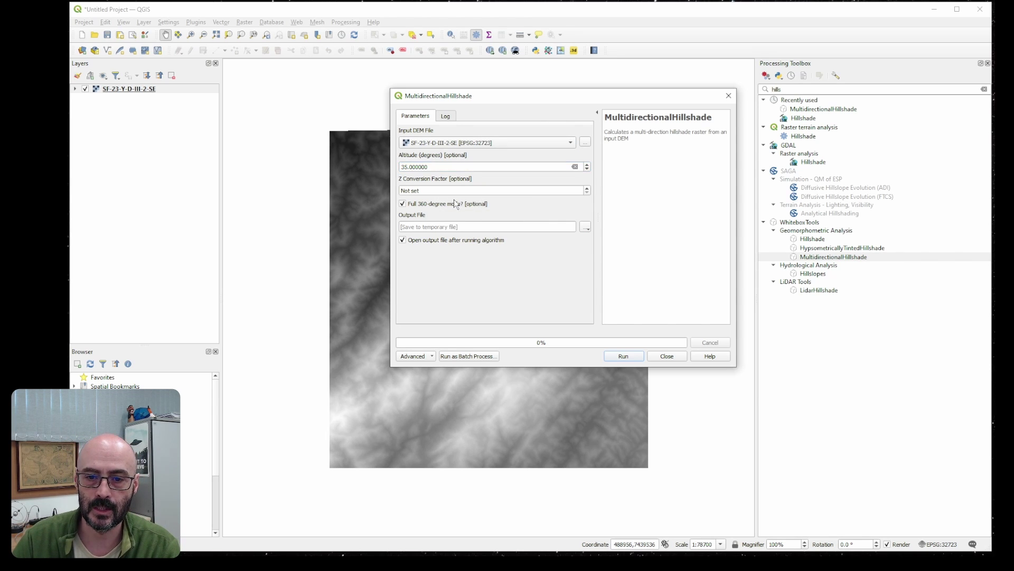
pyautogui.click(585, 227)
pyautogui.click(610, 249)
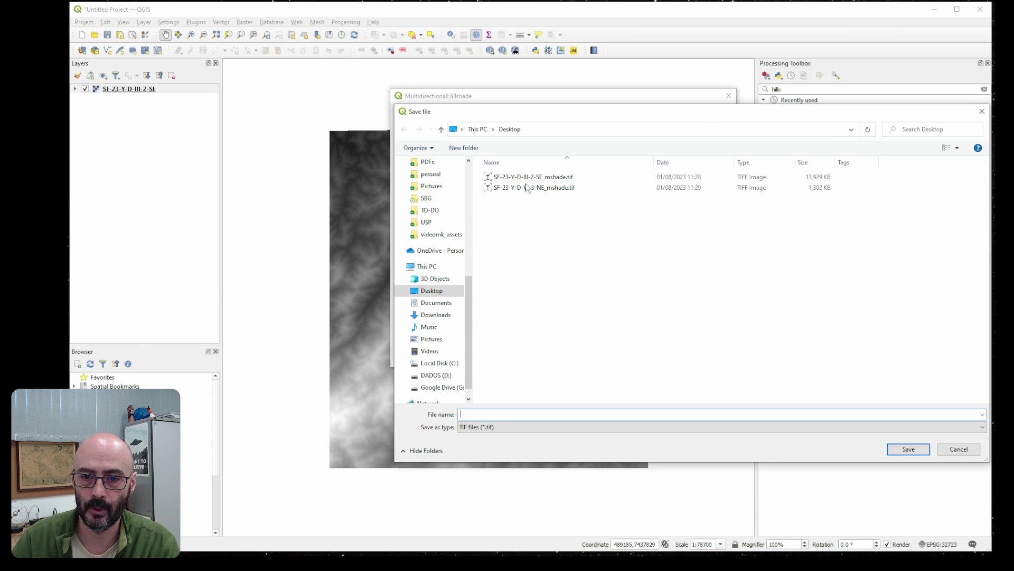
pyautogui.click(528, 177)
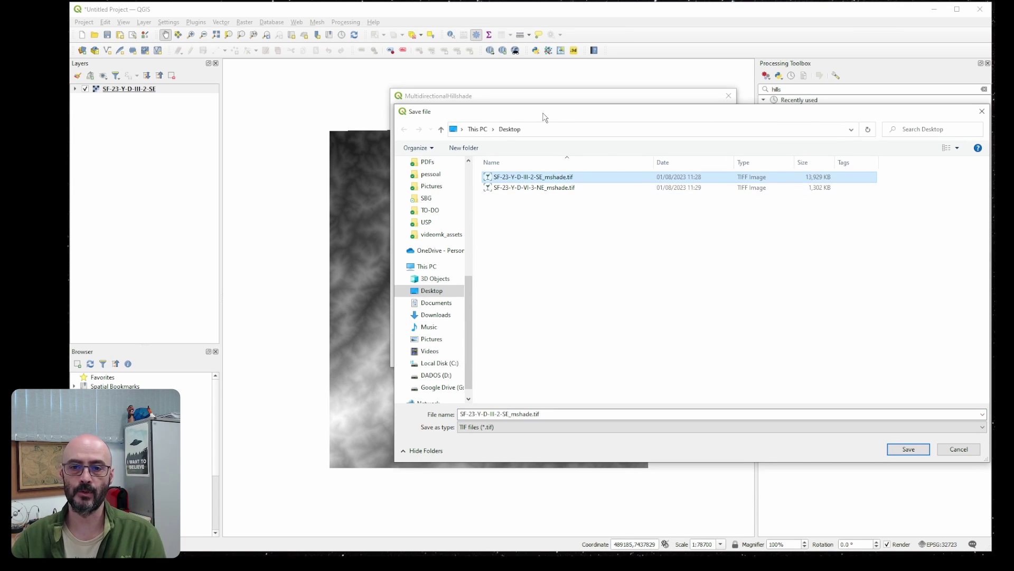
pyautogui.moveTo(542, 112); pyautogui.dragTo(410, 112)
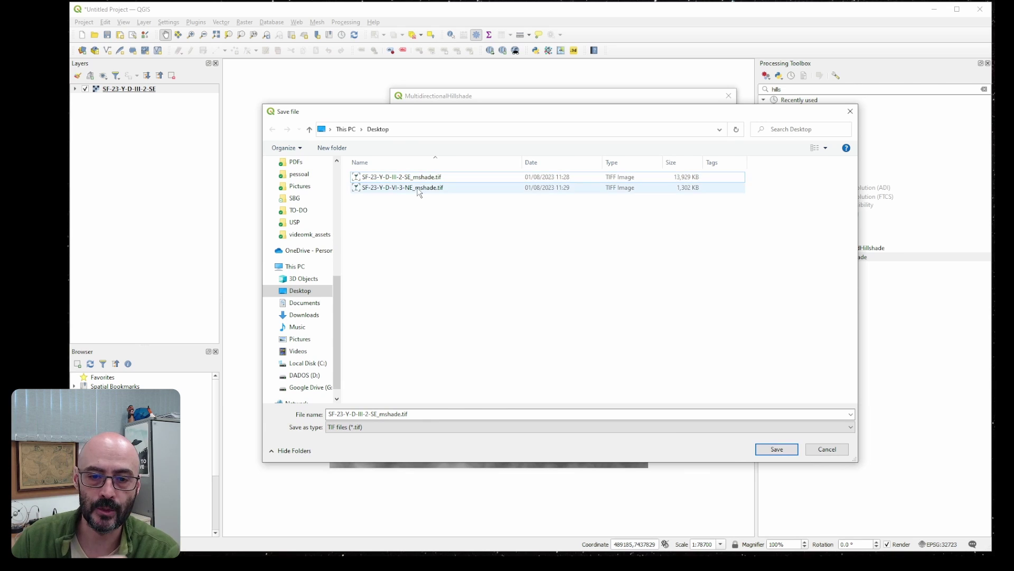
pyautogui.click(827, 449)
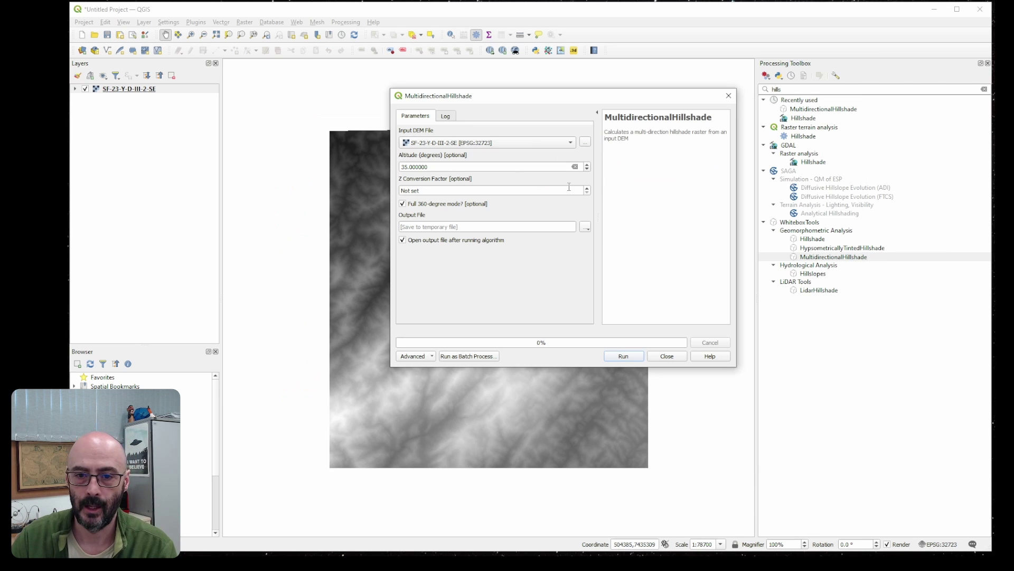
# Run the multidirectional hillshade with its output saved to the Desktop as SF-23-Y-D-III-2-SE_mshade.tif, replacing the existing file
pyautogui.click(588, 224)
pyautogui.click(598, 250)
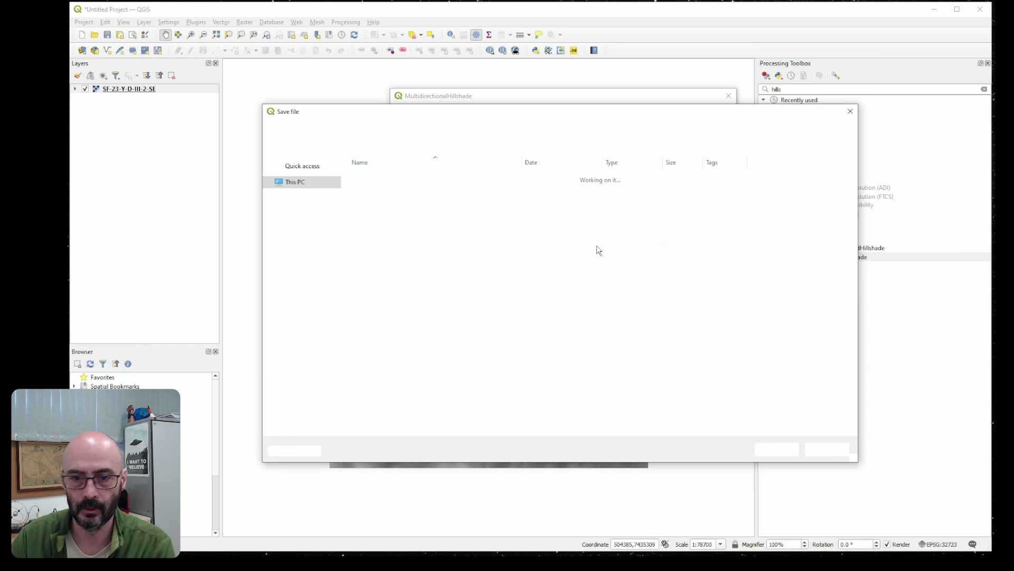
pyautogui.click(405, 179)
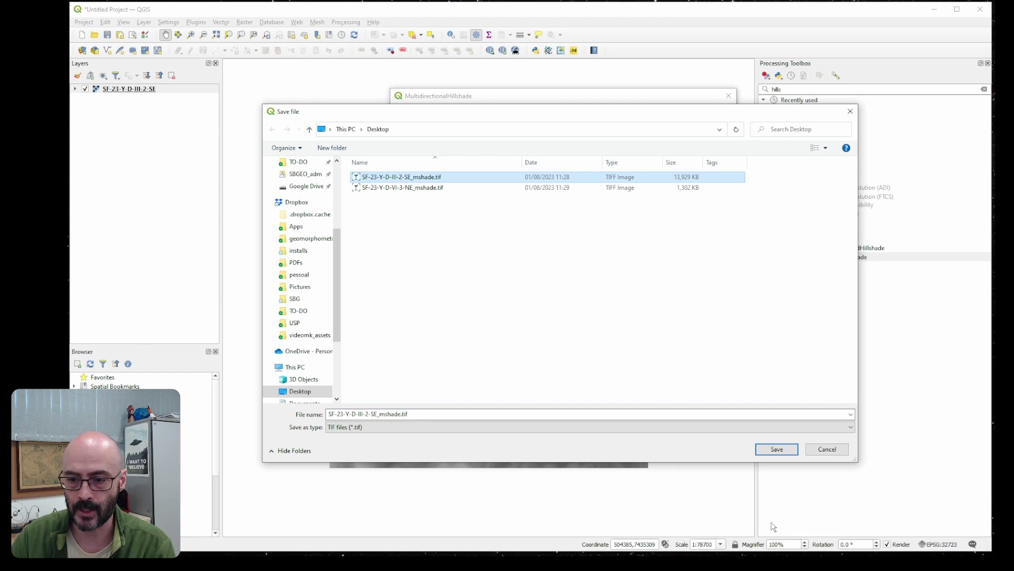
pyautogui.click(777, 451)
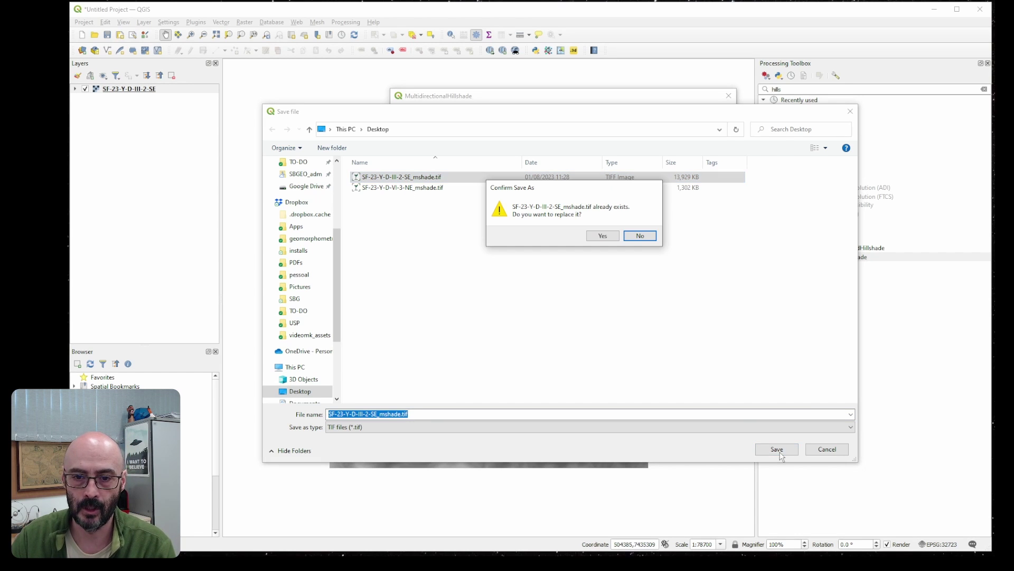
pyautogui.click(604, 236)
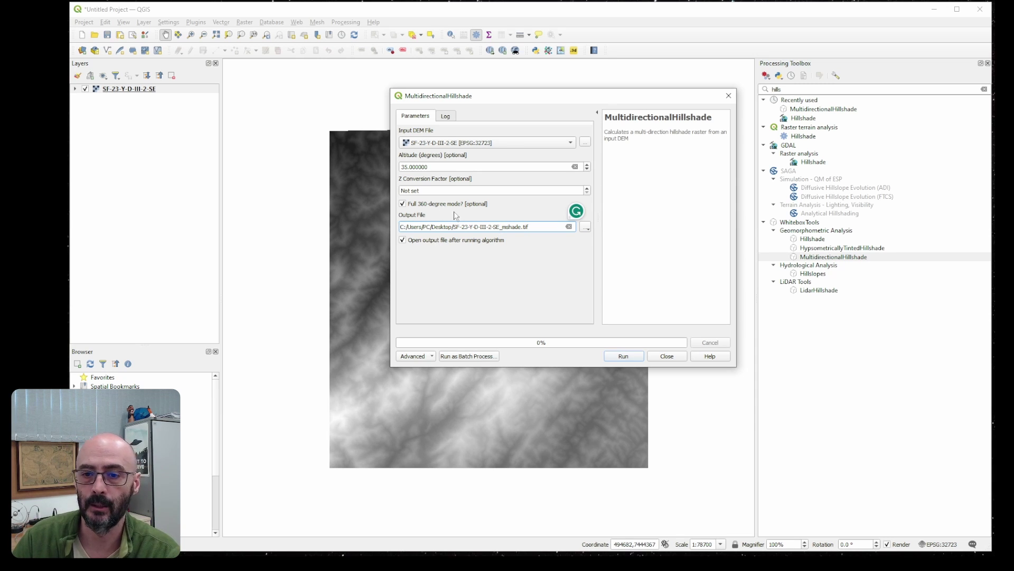
pyautogui.click(624, 356)
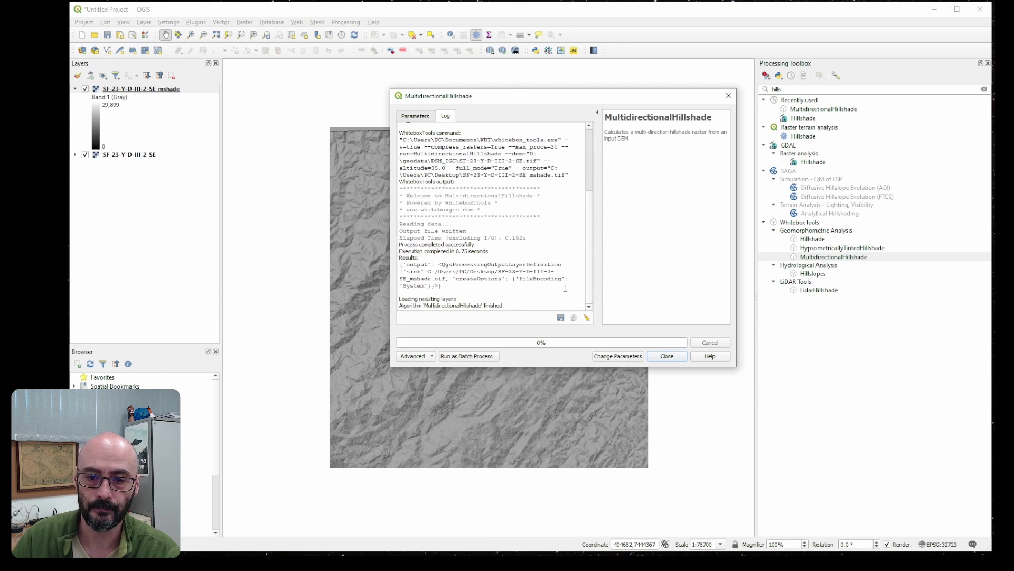
# Disable full 360-degree mode and rerun the multidirectional hillshade to the same output file
pyautogui.moveTo(478, 101); pyautogui.dragTo(697, 92)
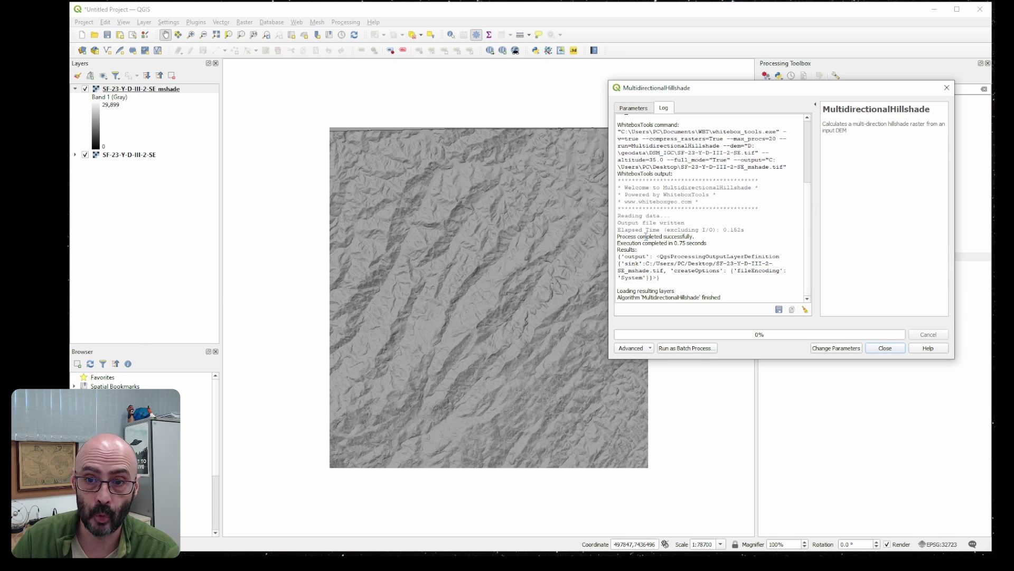
pyautogui.click(634, 107)
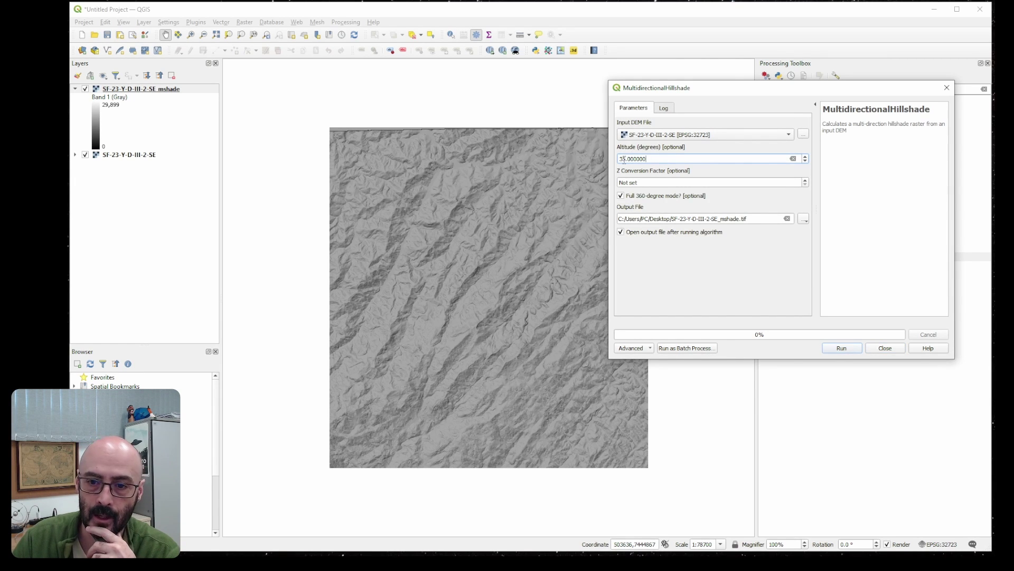
pyautogui.click(639, 196)
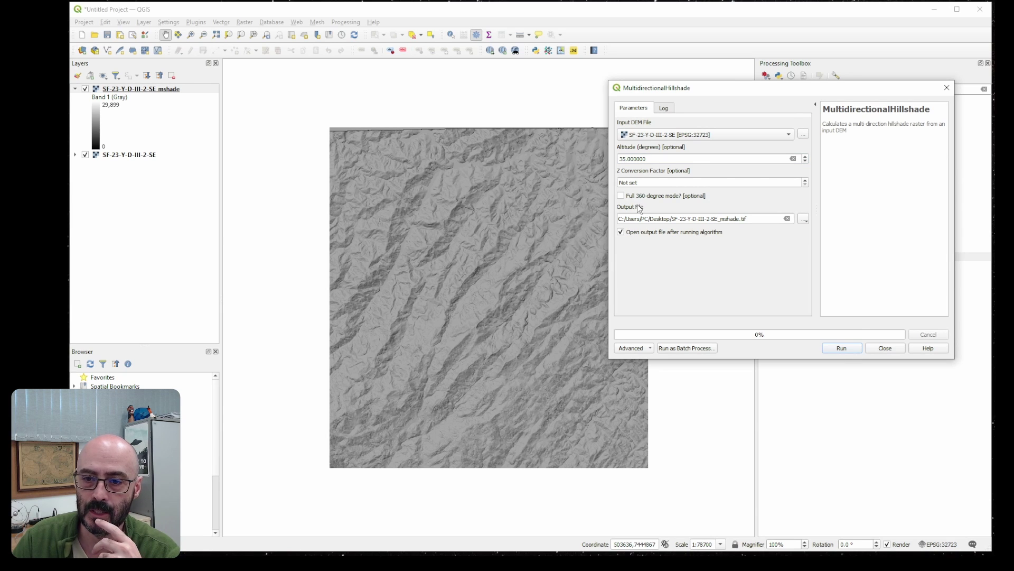
pyautogui.click(839, 350)
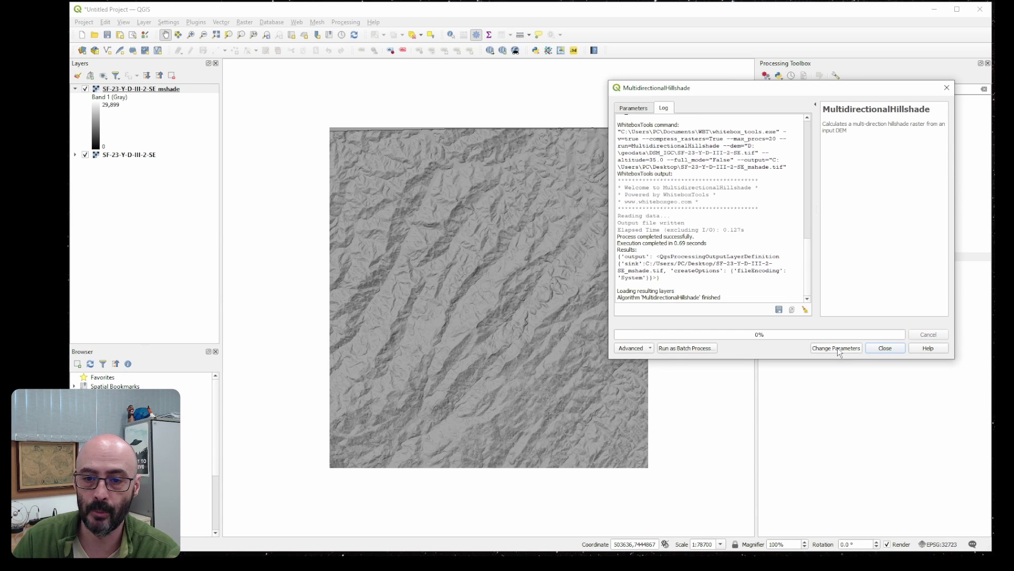
# Add SF-23-Y-D-III-2-SE_mshade.tif from the Desktop folder to the map and inspect its relief up close
pyautogui.click(75, 89)
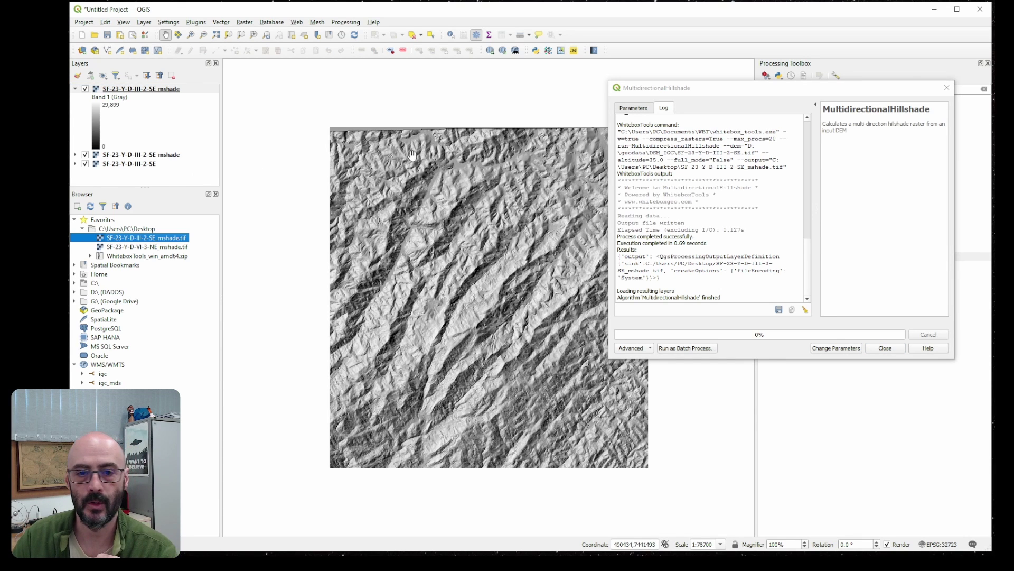
pyautogui.moveTo(709, 88); pyautogui.dragTo(763, 47)
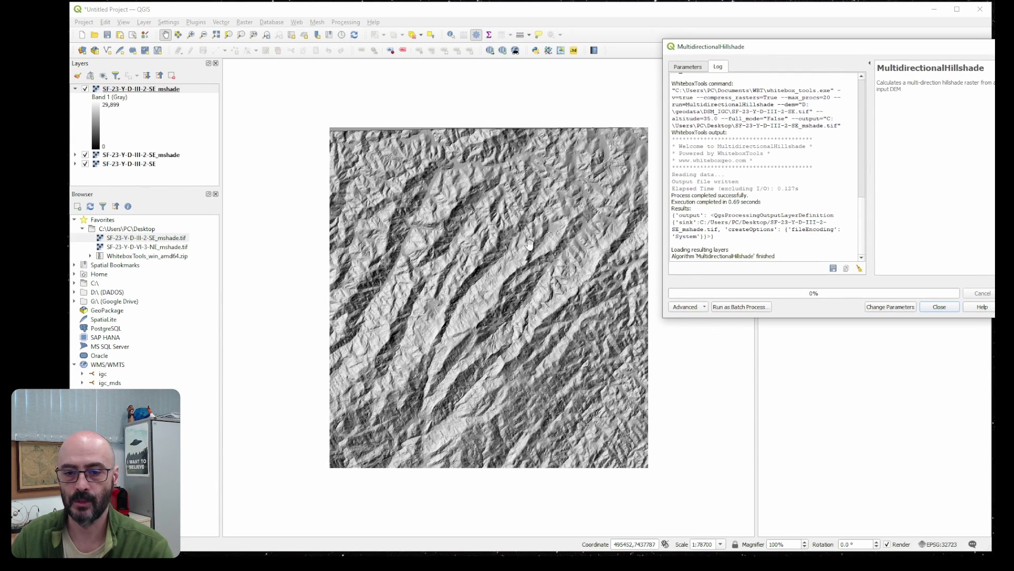
pyautogui.scroll(1, 490, 289)
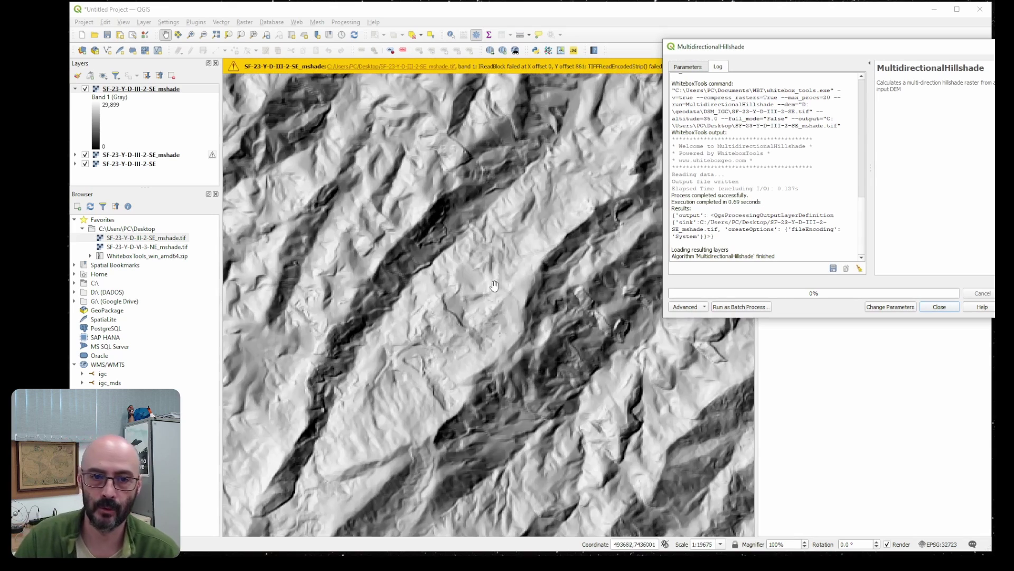
pyautogui.scroll(1, 452, 294)
pyautogui.scroll(-2, 451, 294)
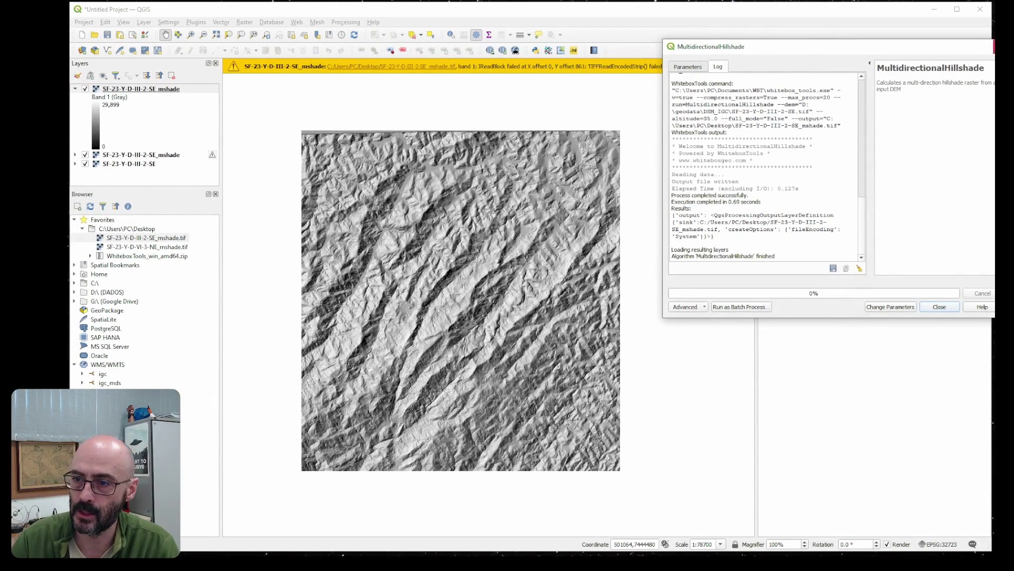
# Search the toolbox for "slope", open the WhiteboxTools Slope tool and choose SF-23-Y-D-III-2-SE as its input DEM
pyautogui.click(996, 47)
pyautogui.doubleClick(794, 90)
pyautogui.write('slope')
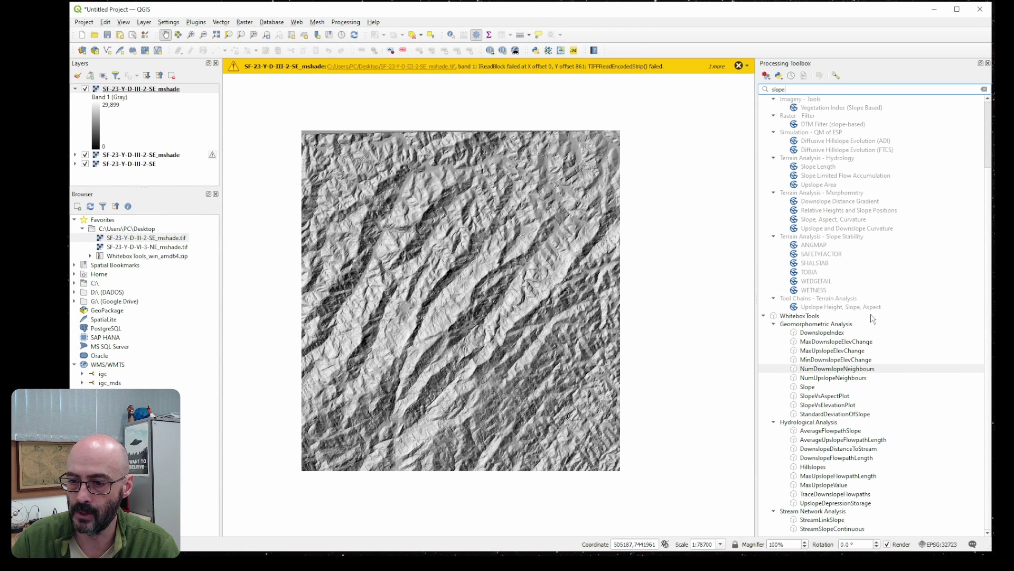
pyautogui.doubleClick(809, 389)
pyautogui.click(749, 85)
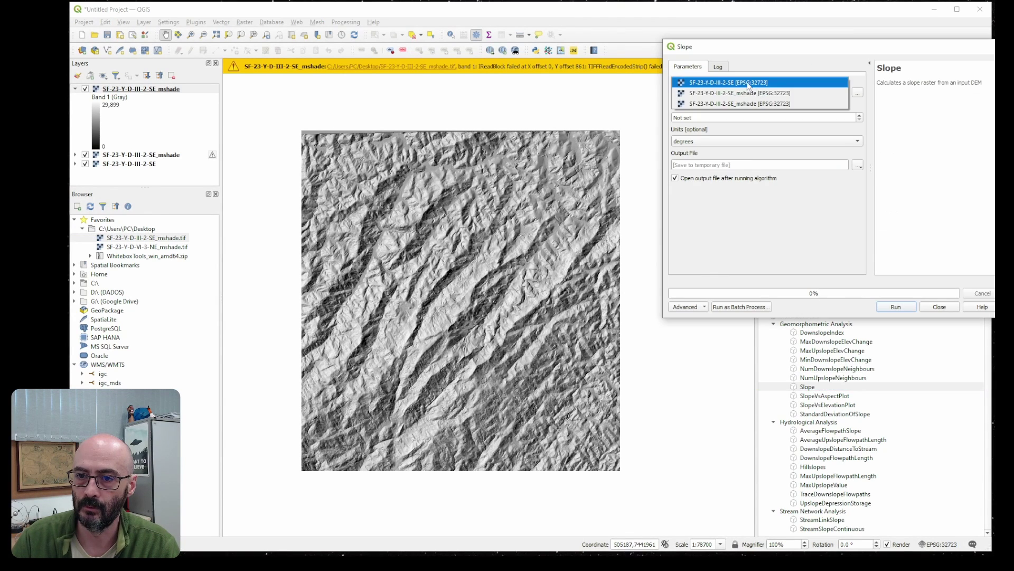
pyautogui.click(749, 85)
# Run the Slope tool in degrees, saving the output to the Desktop as SF-23-Y-D-III-2-SE_slope.tif
pyautogui.click(852, 166)
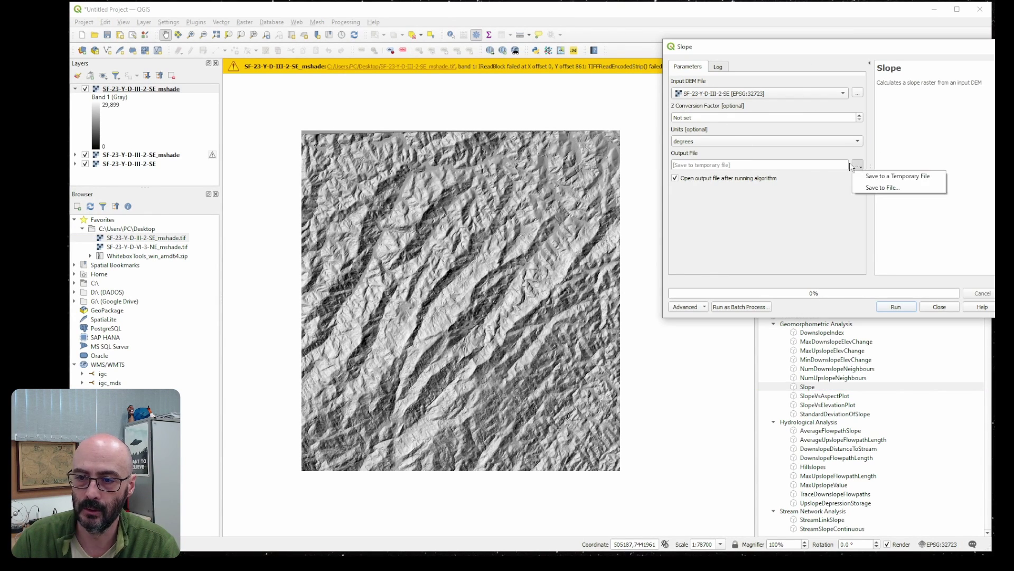
pyautogui.click(726, 141)
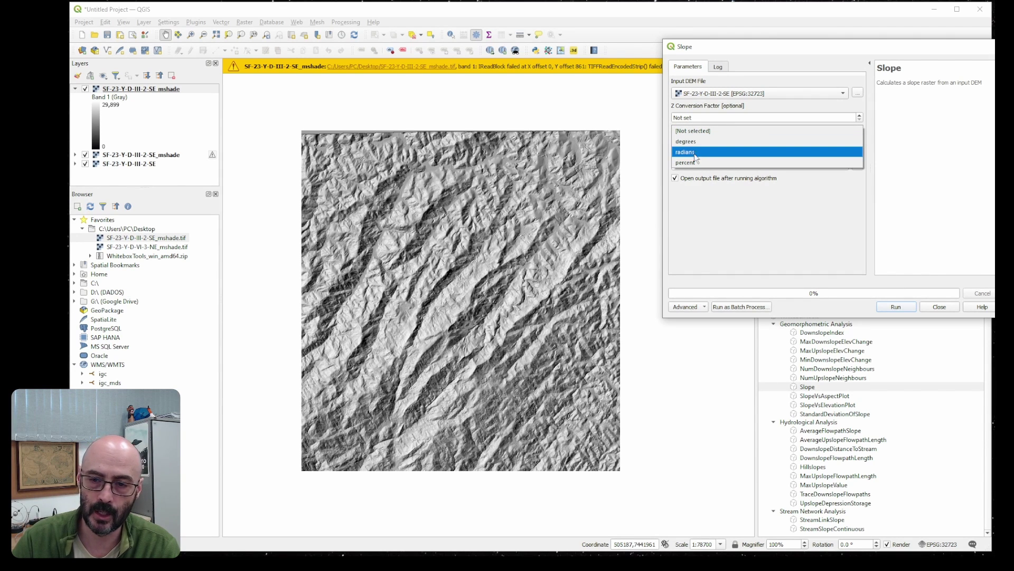
pyautogui.click(687, 141)
pyautogui.click(896, 307)
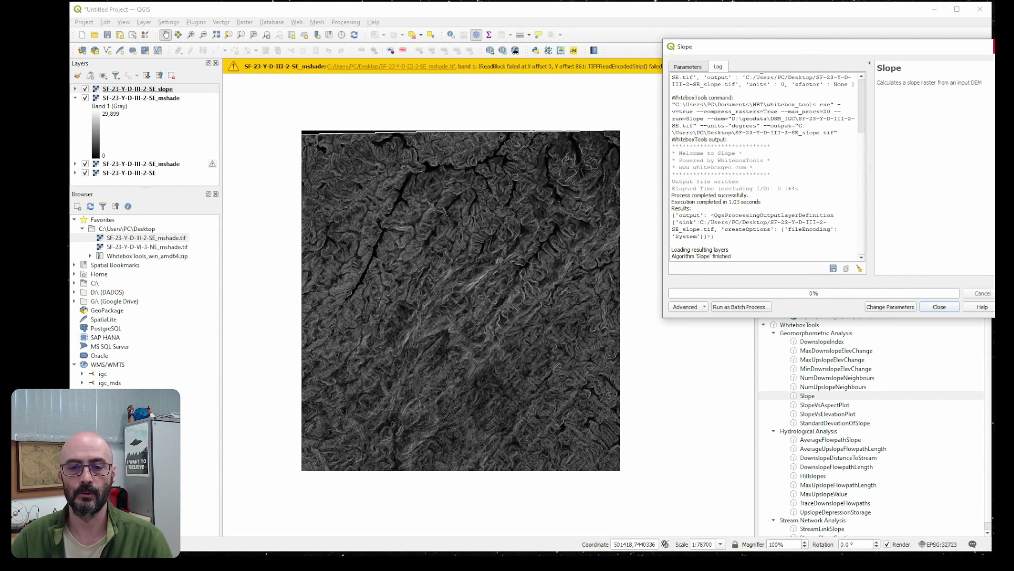
pyautogui.click(939, 306)
# Search the toolbox for "roughn" and "standa", and select the WhiteboxTools StandardDeviationOfSlope tool
pyautogui.scroll(1, 495, 263)
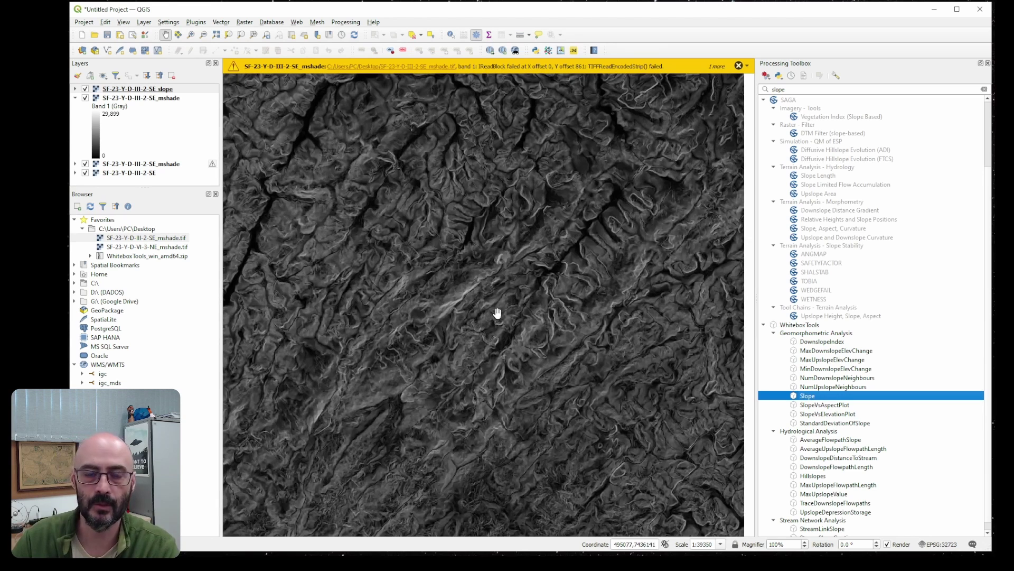
pyautogui.scroll(-1, 826, 278)
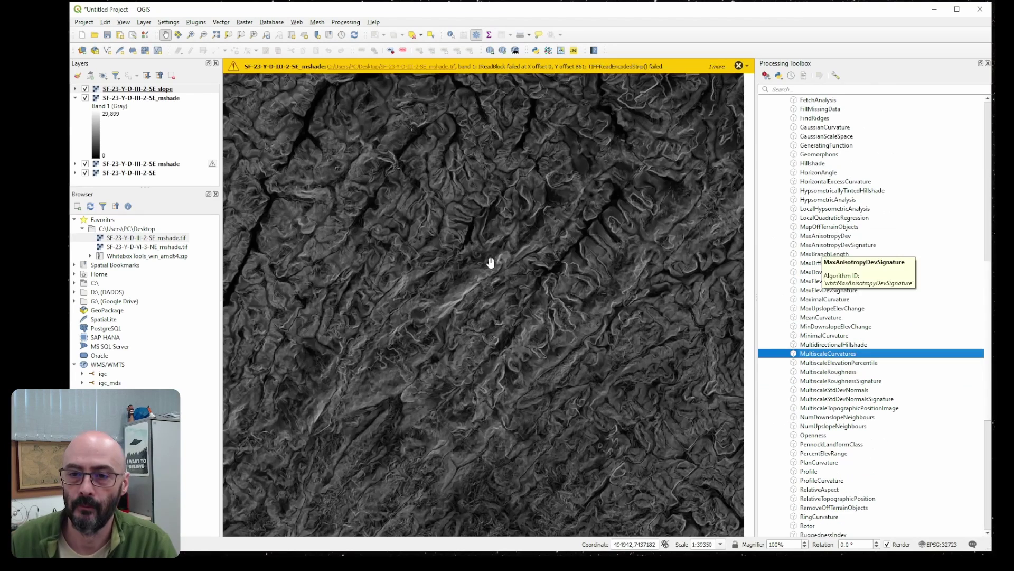
pyautogui.scroll(-1, 490, 261)
pyautogui.click(844, 90)
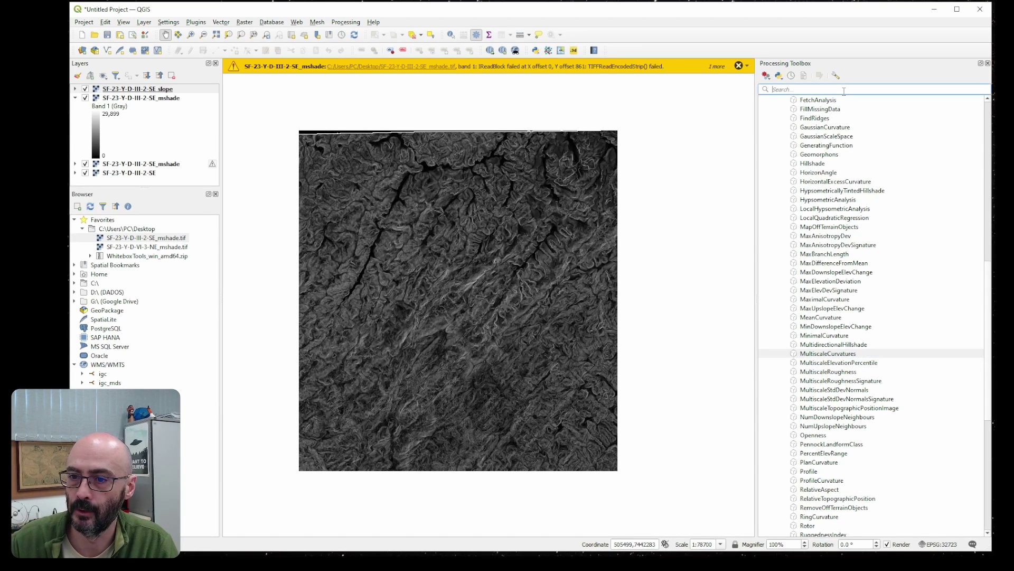
pyautogui.write('roughn')
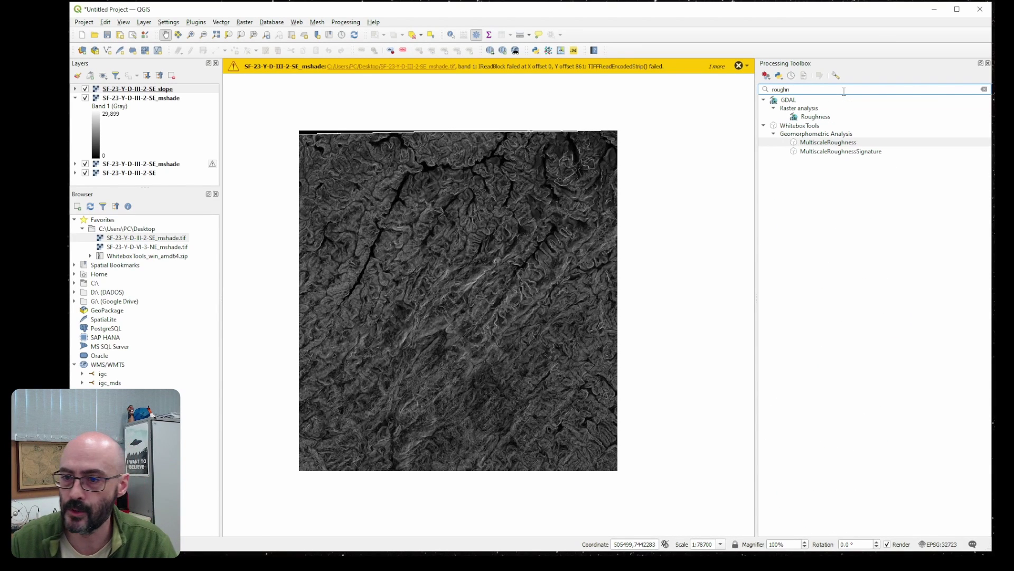
pyautogui.click(825, 167)
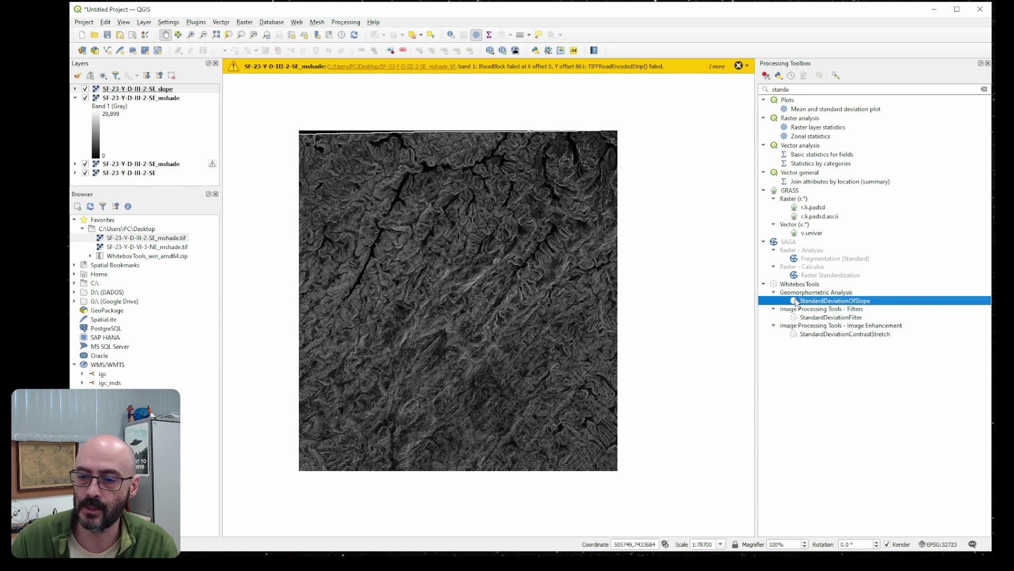
# Open the WhiteboxTools StandardDeviationOfSlope tool and choose SF-23-Y-D-III-2-SE as its input DEM
pyautogui.doubleClick(798, 299)
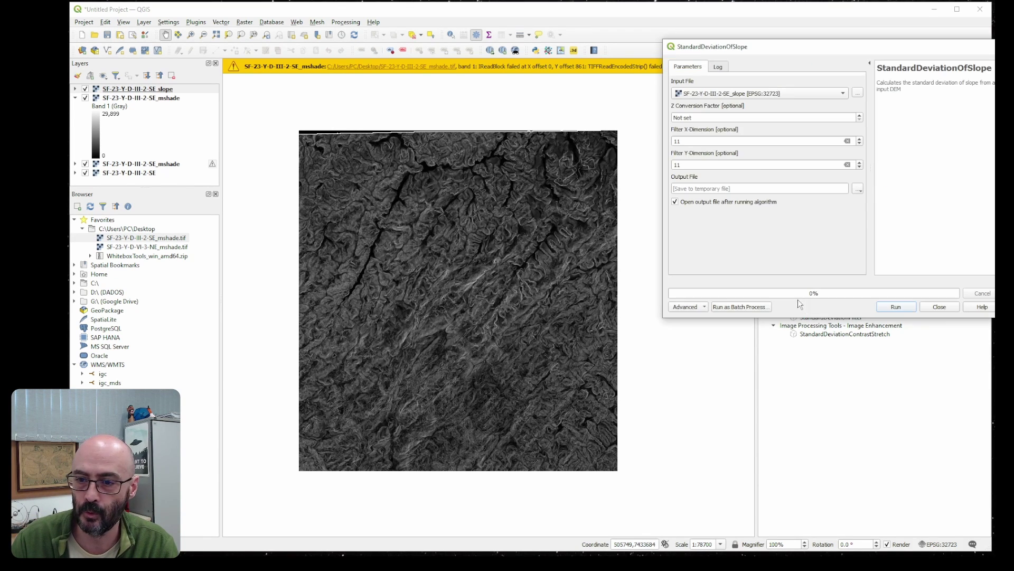
pyautogui.moveTo(802, 47); pyautogui.dragTo(742, 103)
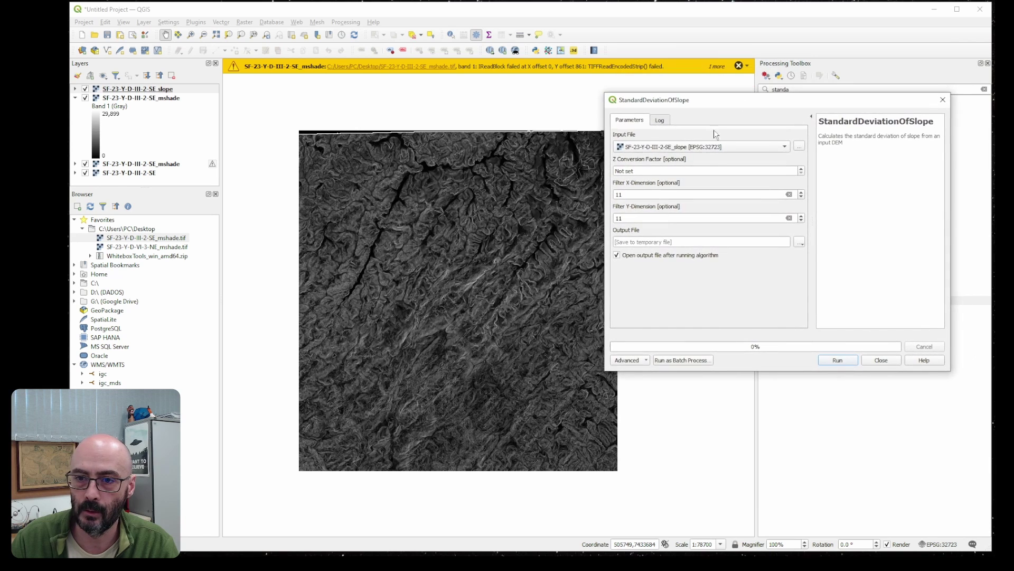
pyautogui.click(705, 146)
pyautogui.click(705, 114)
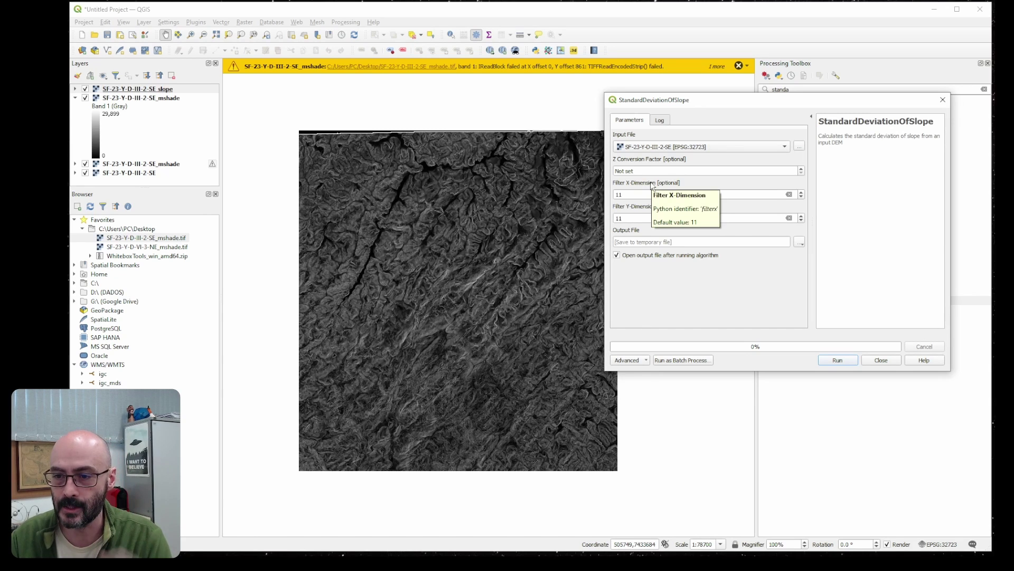
# Run StandardDeviationOfSlope with an 11 by 11 filter, saving the output to the Desktop as SF-23-Y-D-III-2-SE_stdslope11.tif
pyautogui.click(693, 194)
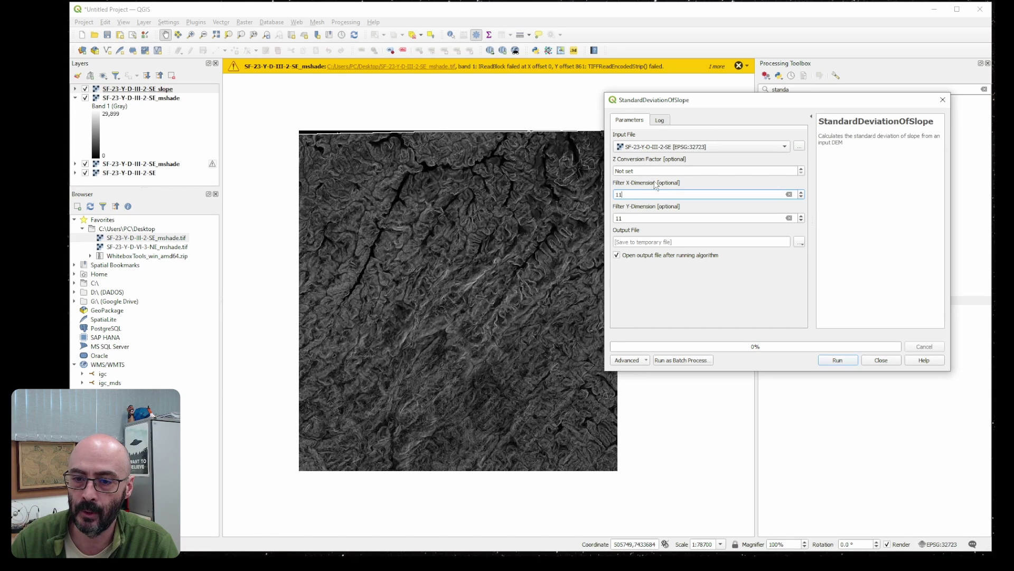
pyautogui.click(648, 219)
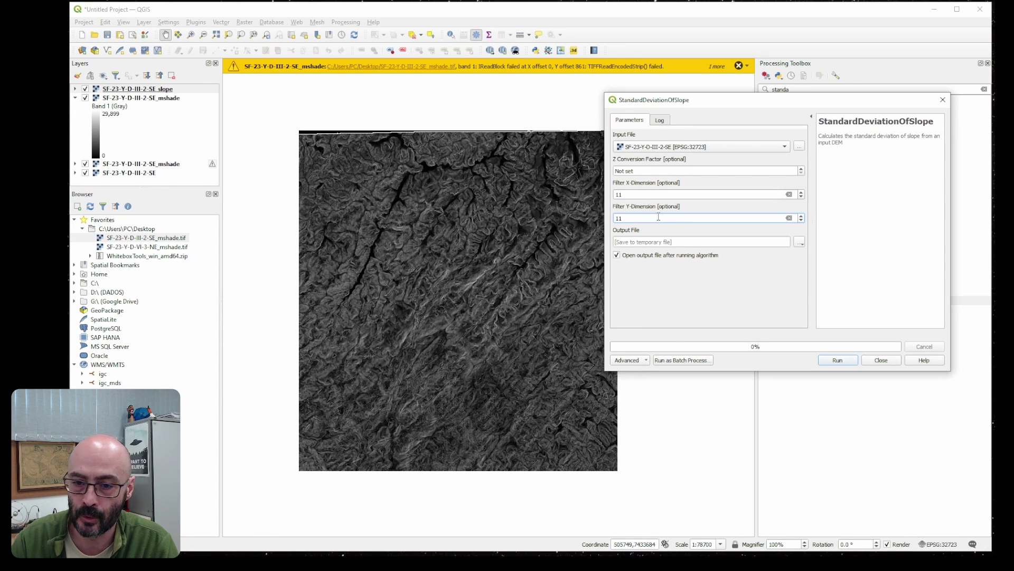
pyautogui.click(799, 242)
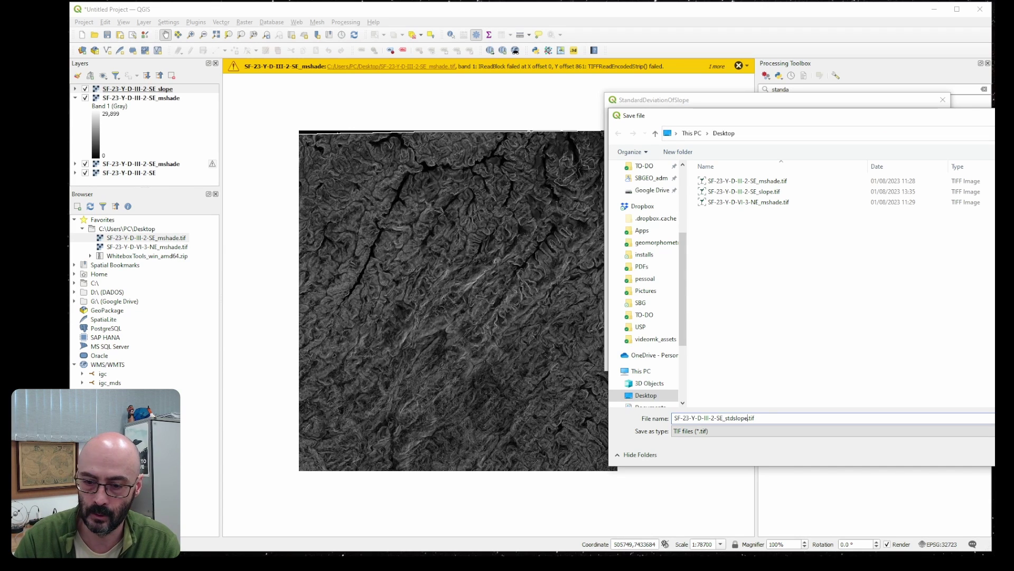
pyautogui.write('11')
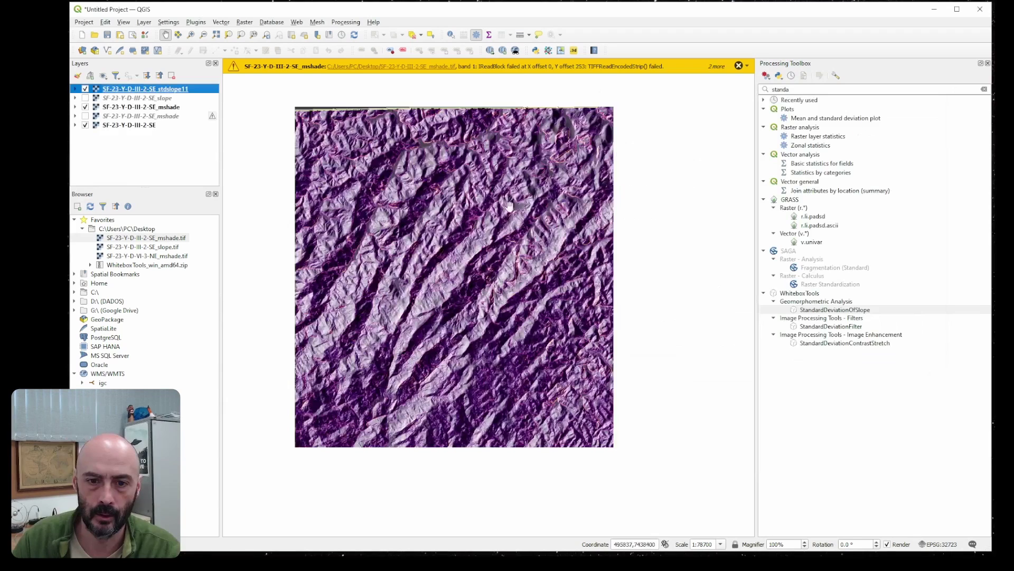
# Examine the standard deviation of slope result over the shaded relief, both up close and at a broader scale
pyautogui.scroll(3, 476, 201)
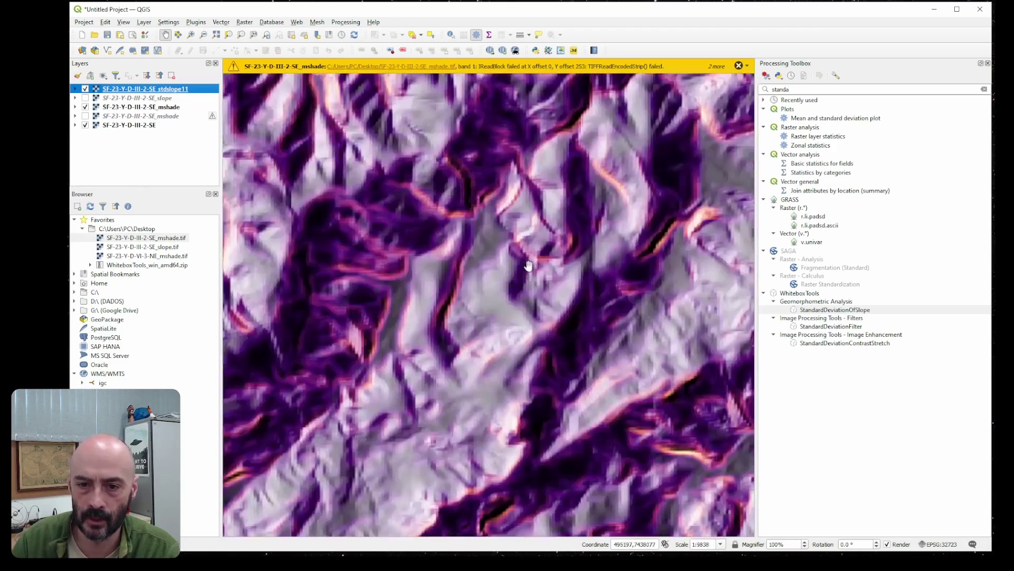
pyautogui.scroll(-2, 528, 265)
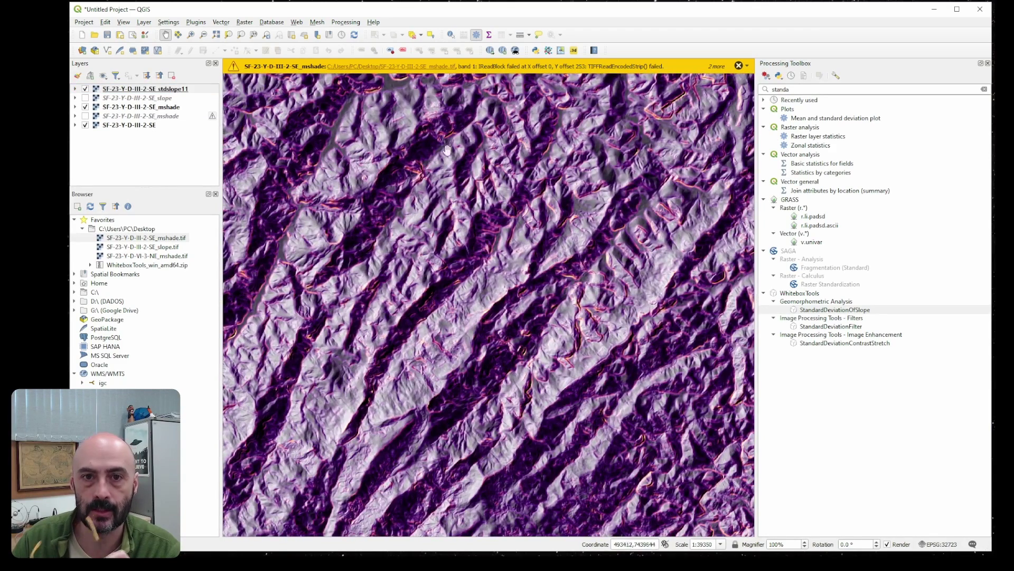
pyautogui.scroll(1, 570, 153)
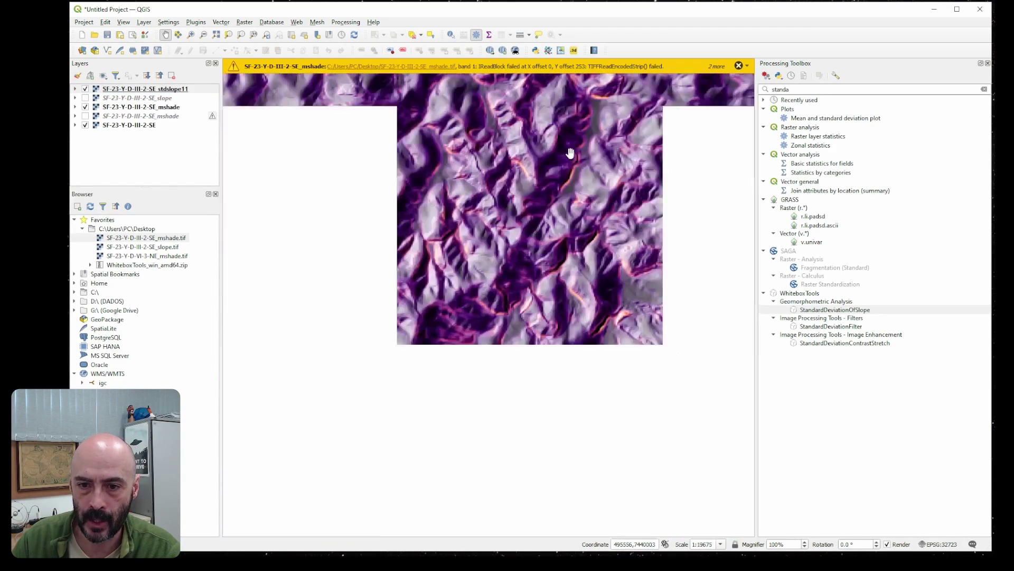
pyautogui.scroll(-1, 570, 154)
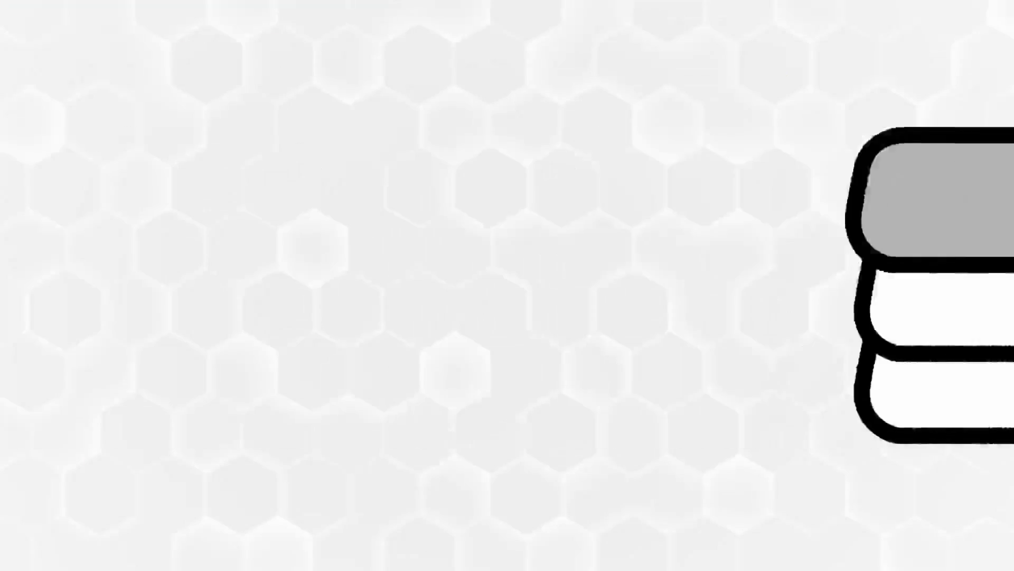